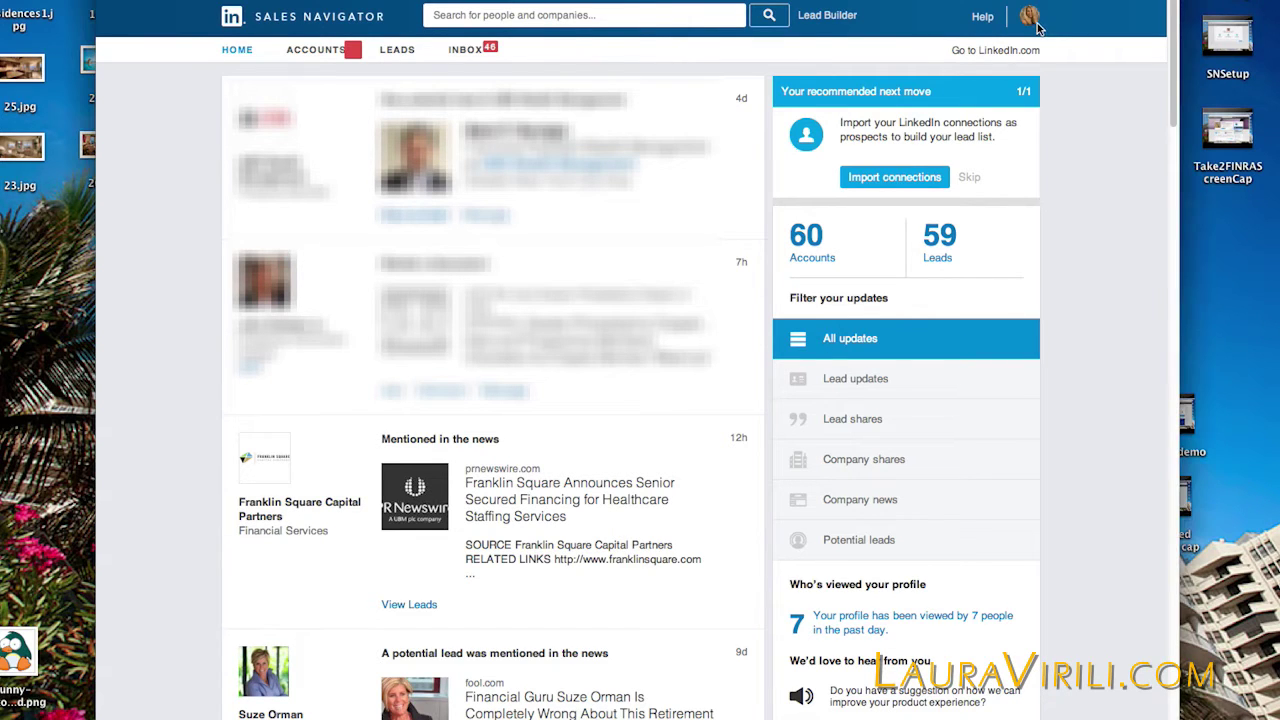
Reveal the account dropdown from the profile avatar at the top right of the homepage
{"action": "mouse_move", "coordinate": [1032, 30]}
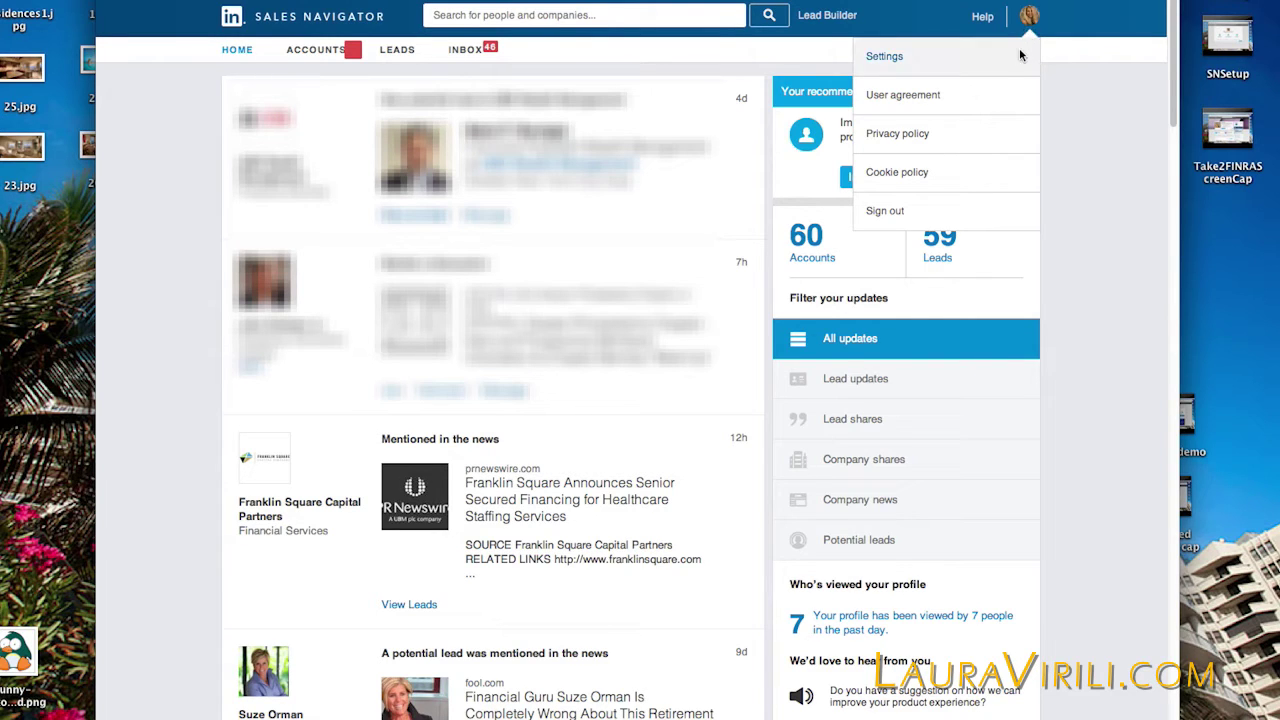
In Settings, add Miami/Fort Lauderdale Area as a preferred sales region
{"action": "left_click", "coordinate": [1020, 54]}
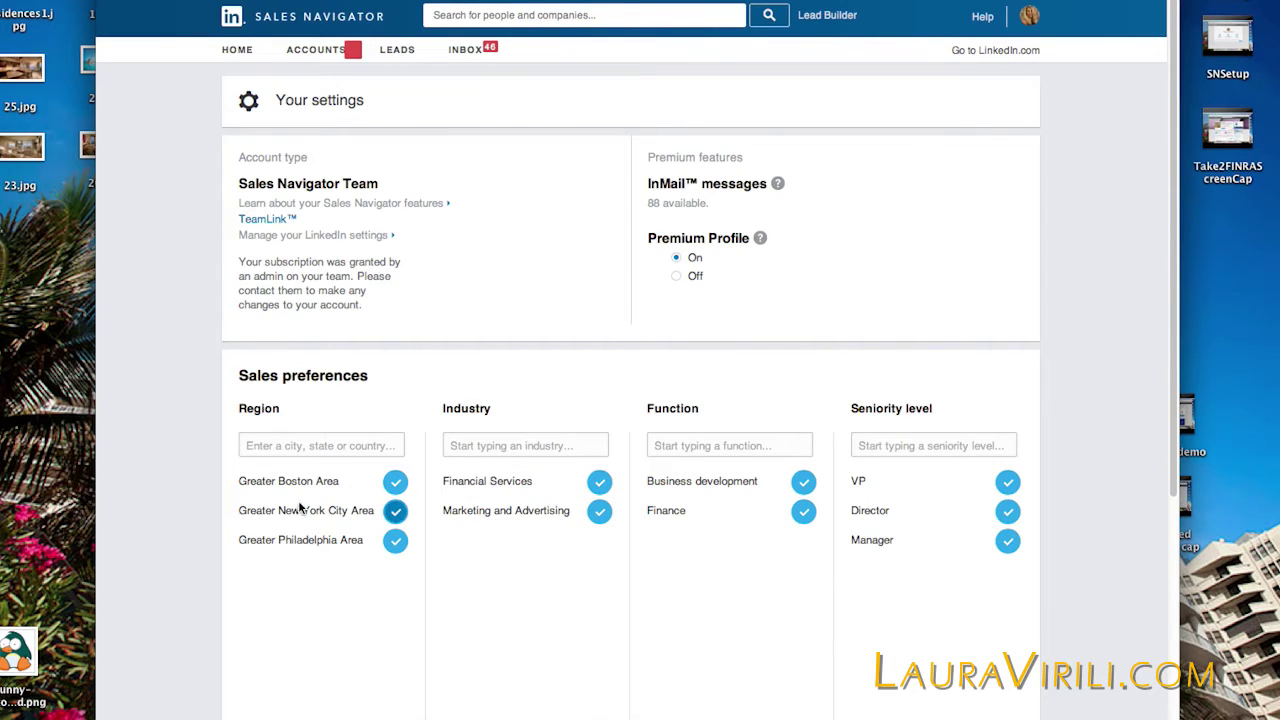
{"action": "left_click", "coordinate": [296, 443]}
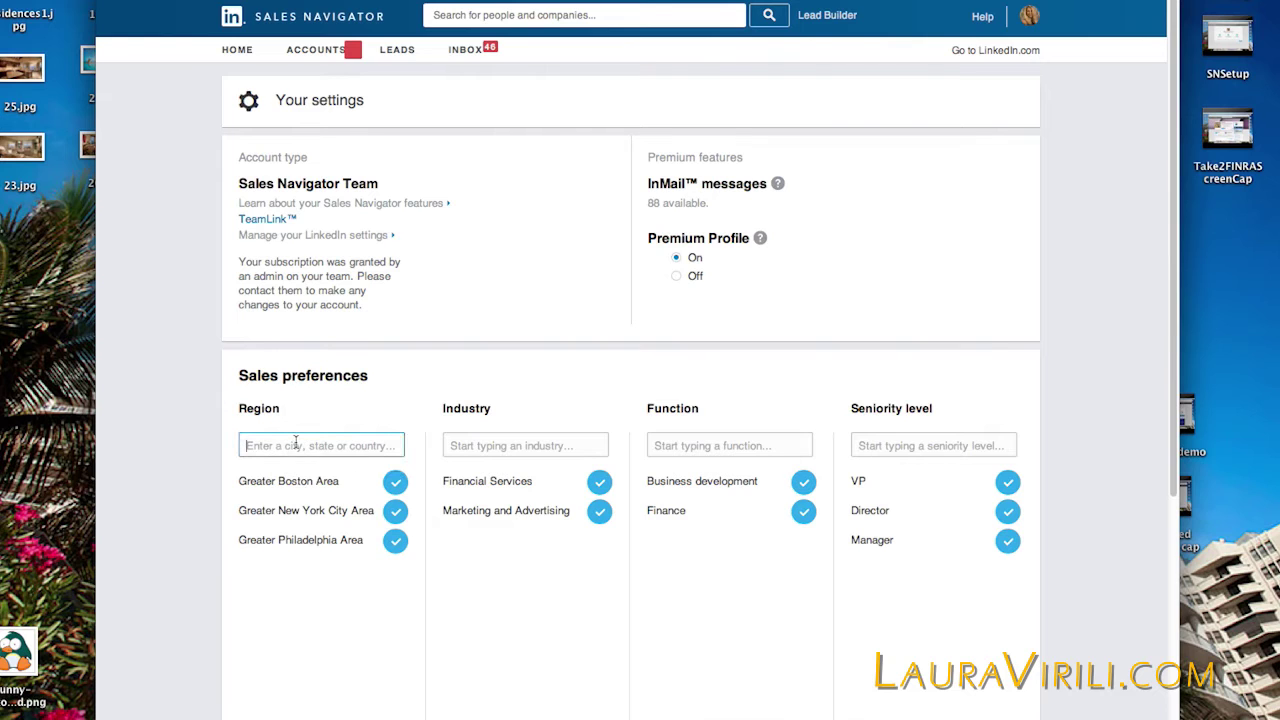
{"action": "type", "text": "miami"}
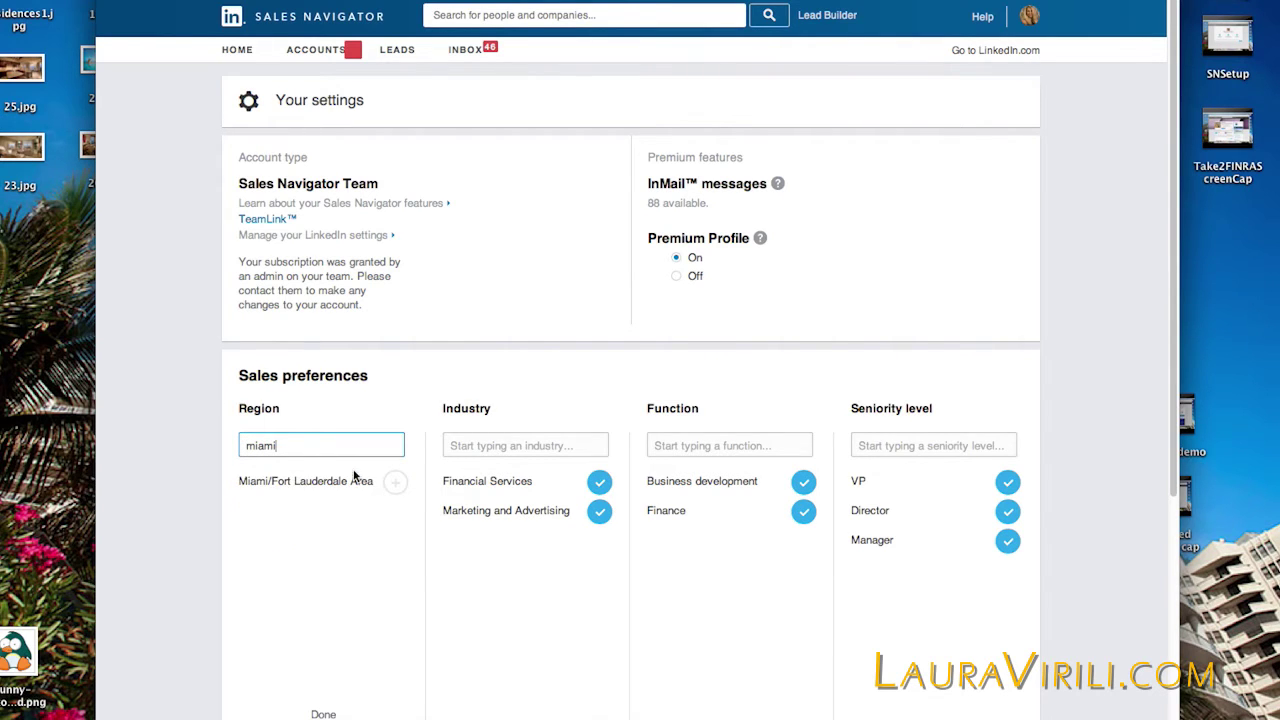
{"action": "left_click", "coordinate": [396, 483]}
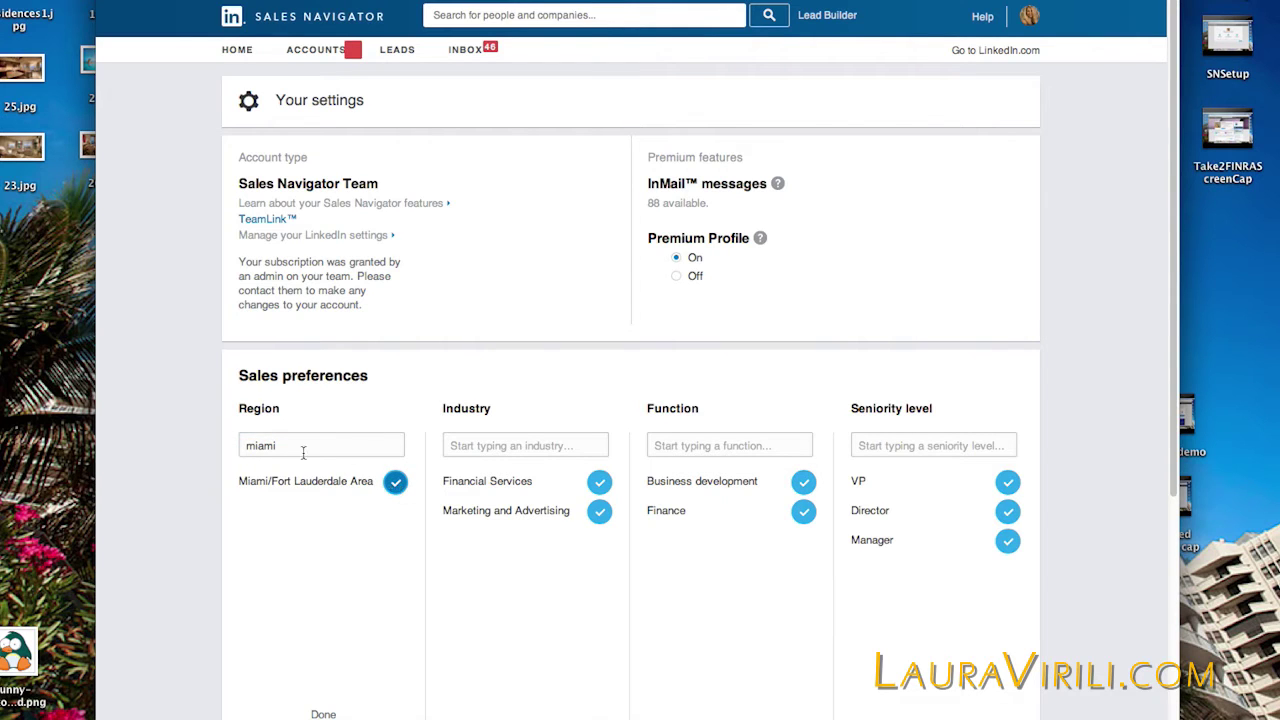
Add Greater Chicago Area as another preferred region, then return to the homepage
{"action": "left_click_drag", "start_coordinate": [304, 450], "coordinate": [210, 453]}
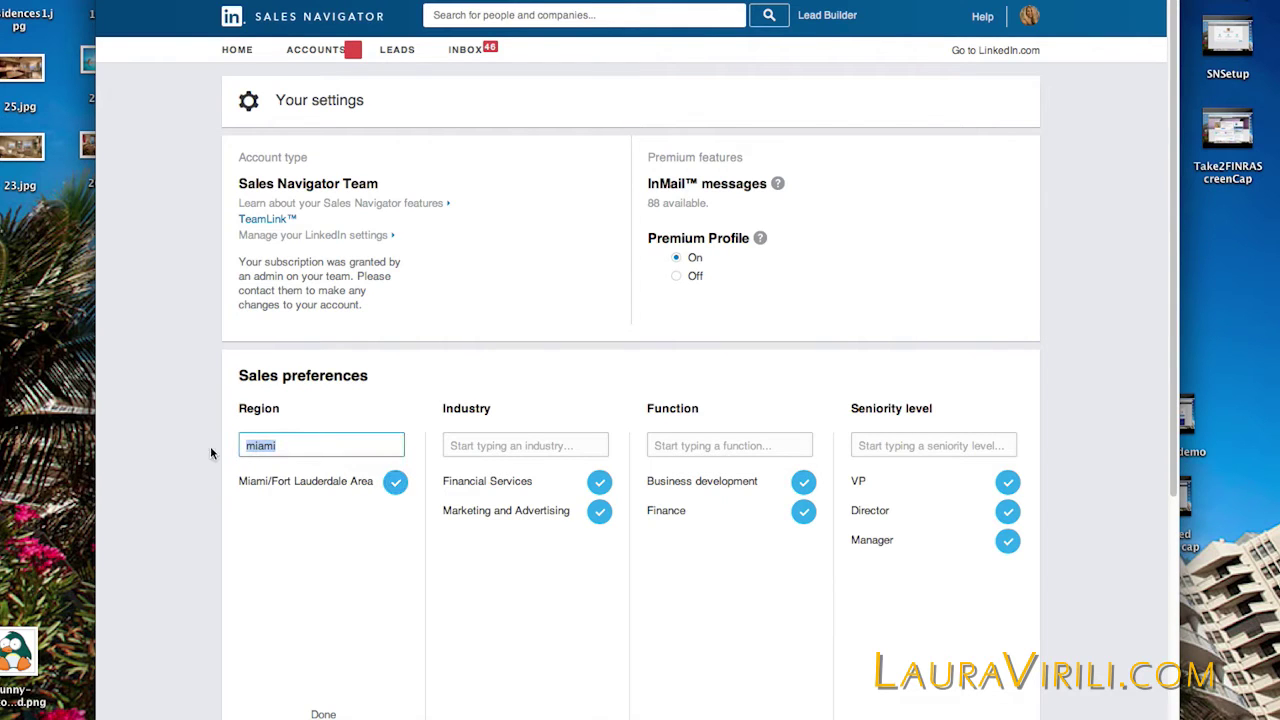
{"action": "type", "text": "chicago"}
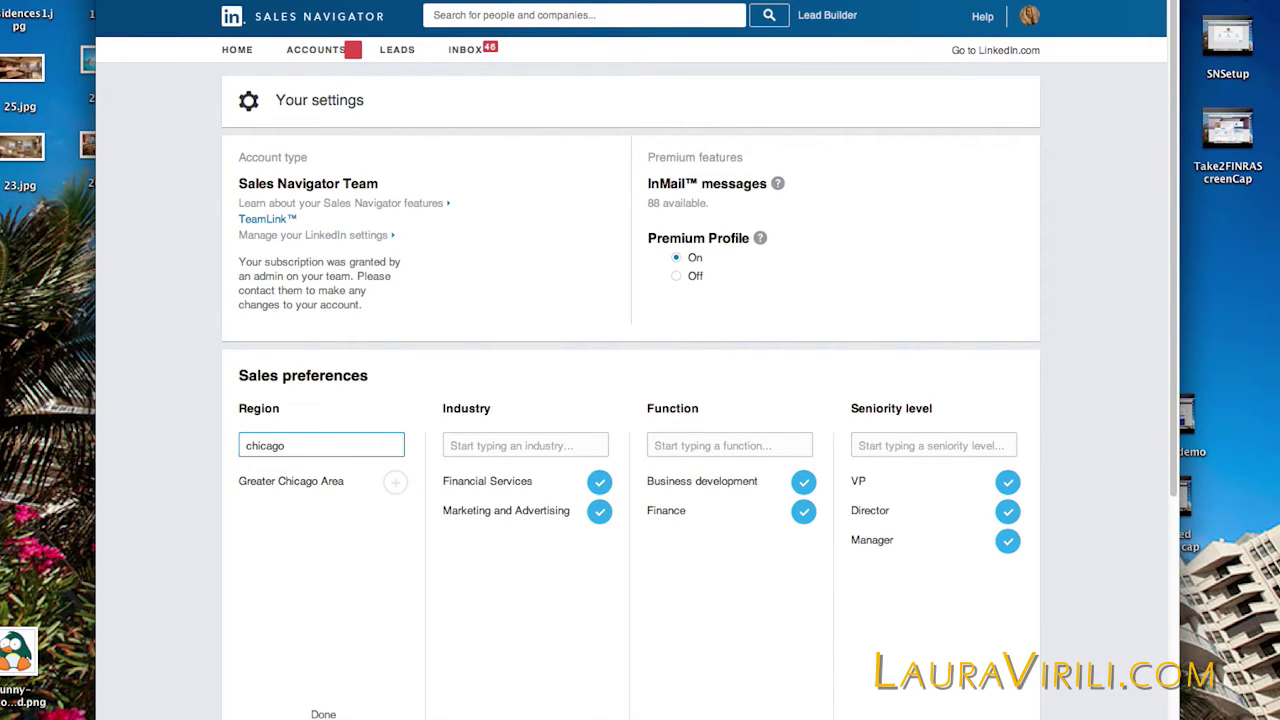
{"action": "left_click", "coordinate": [396, 483]}
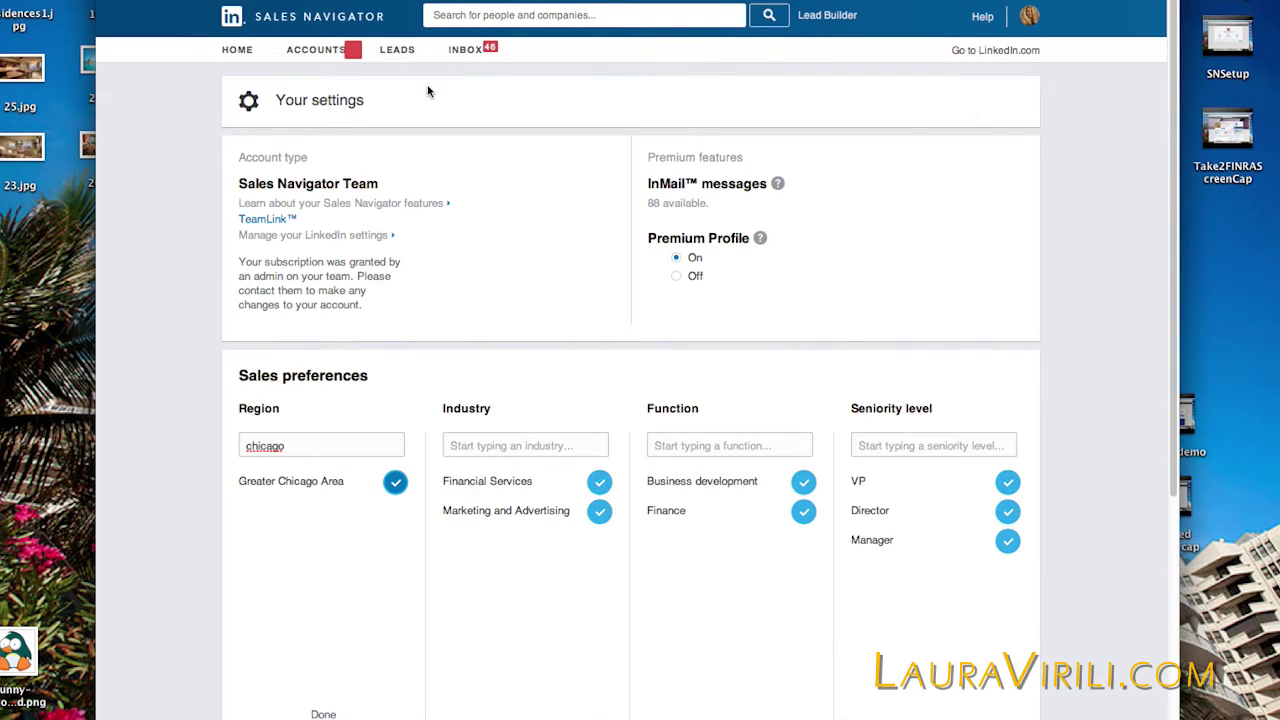
{"action": "left_click", "coordinate": [237, 51]}
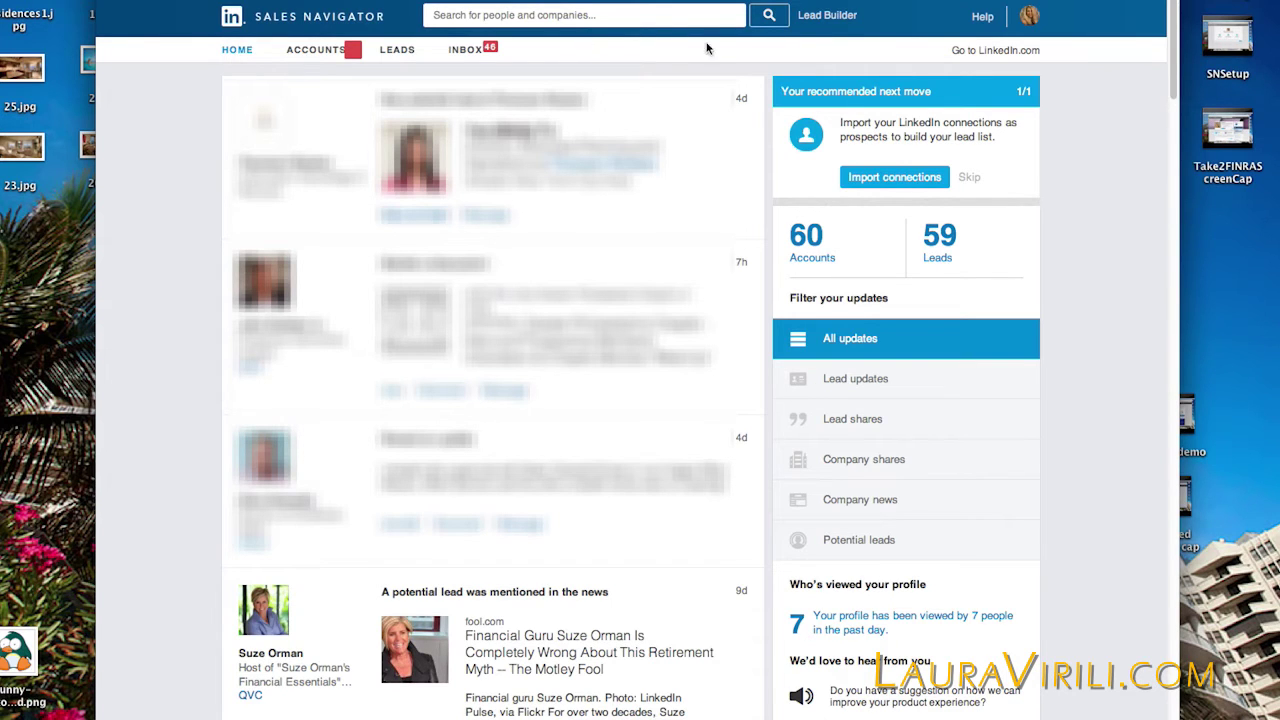
Run a people search with no keywords, listing 2,697,427 results
{"action": "left_click", "coordinate": [769, 20]}
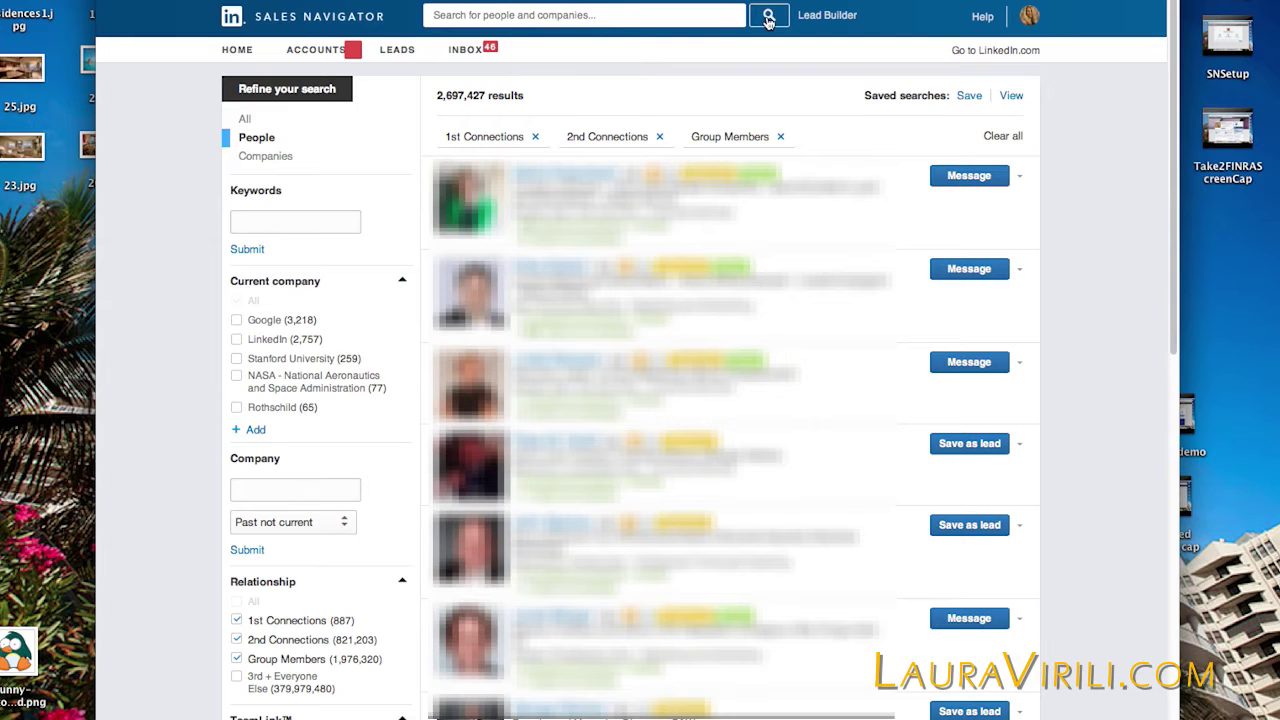
Remove the Group Members and 2nd Connections filters, leaving 887 1st-connection results
{"action": "left_click", "coordinate": [781, 137]}
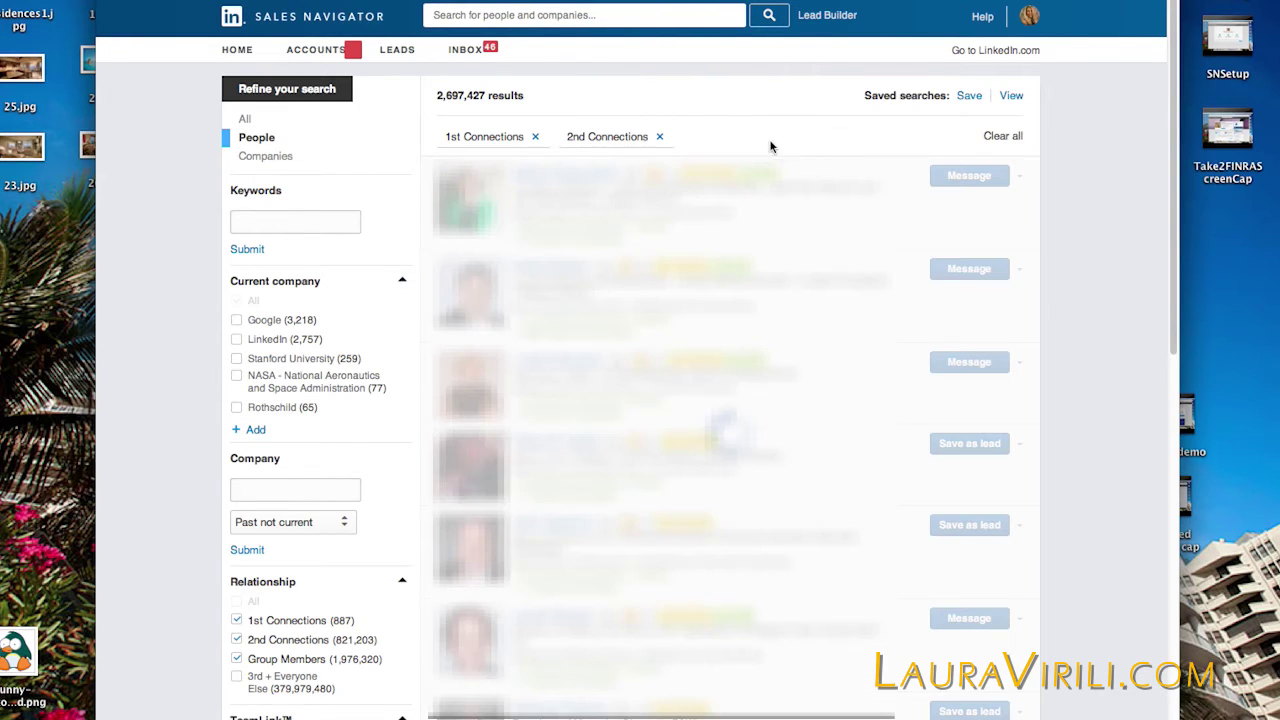
{"action": "left_click", "coordinate": [659, 137]}
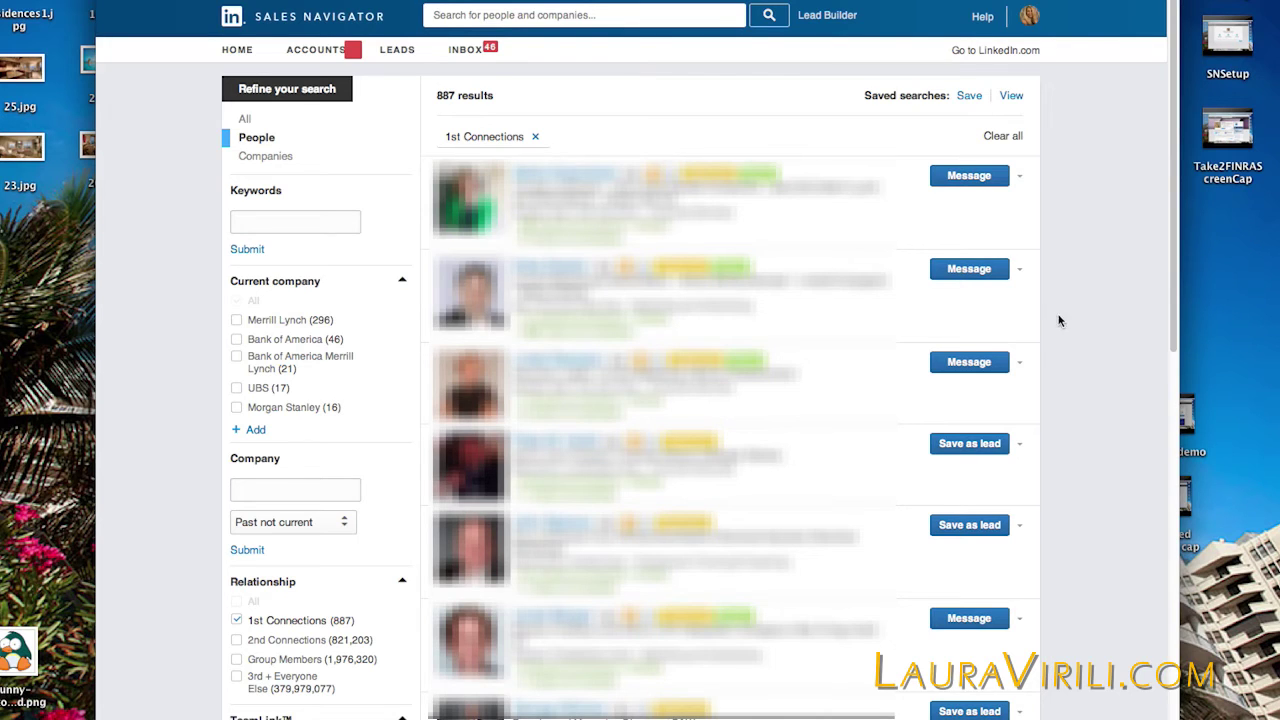
{"action": "scroll", "coordinate": [1095, 336], "scroll_direction": "down", "scroll_amount": 4}
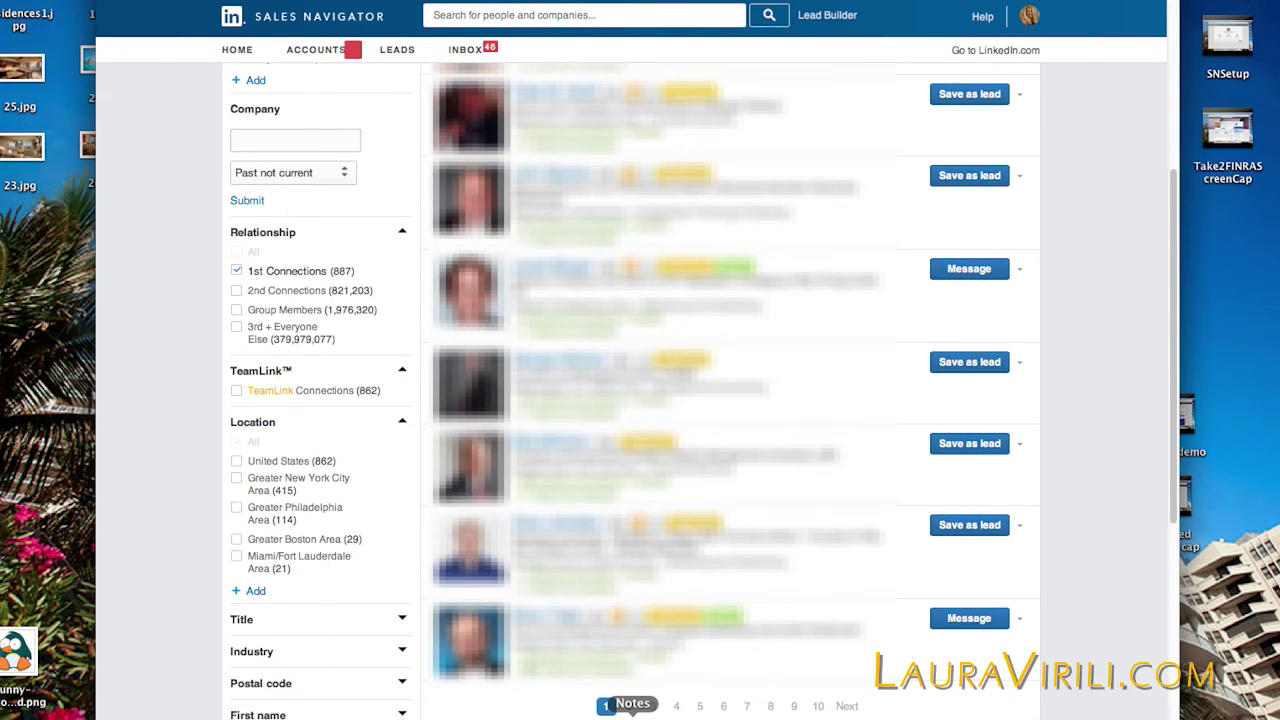
On results page 2, save the Blue Ocean financial officer as a lead for Blue Ocean Global Wealth
{"action": "left_click", "coordinate": [630, 706]}
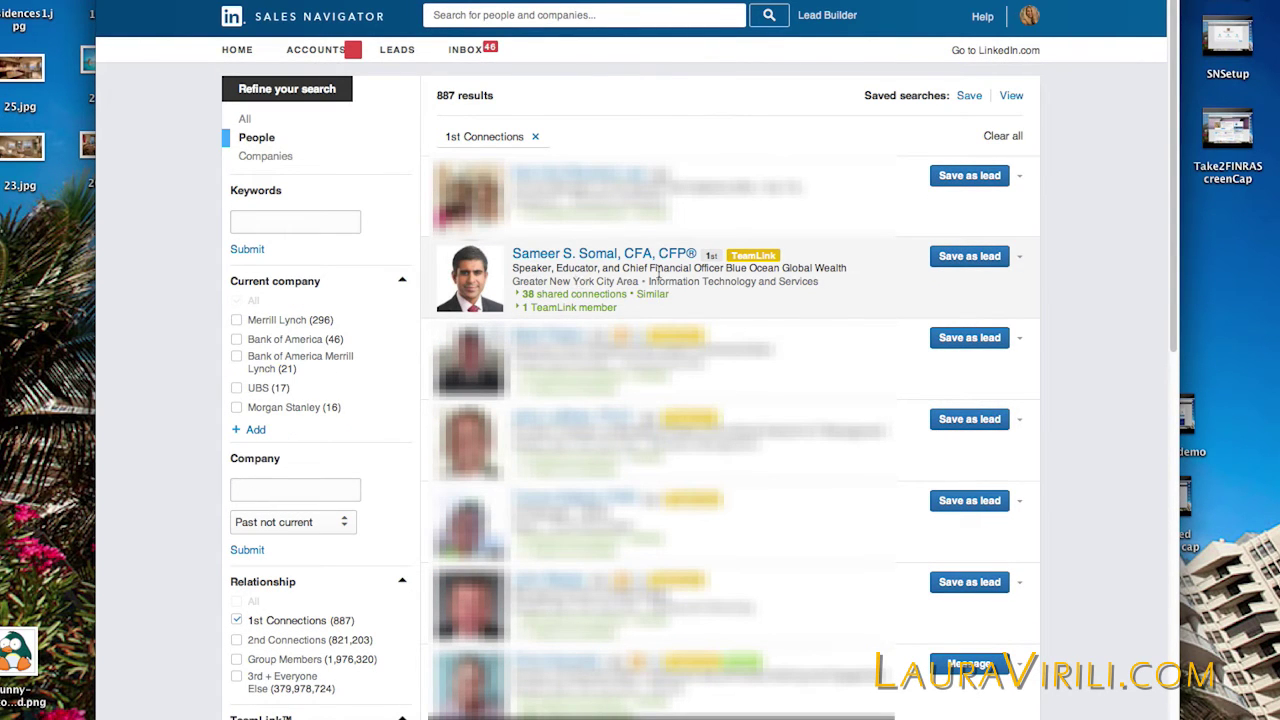
{"action": "left_click", "coordinate": [968, 258]}
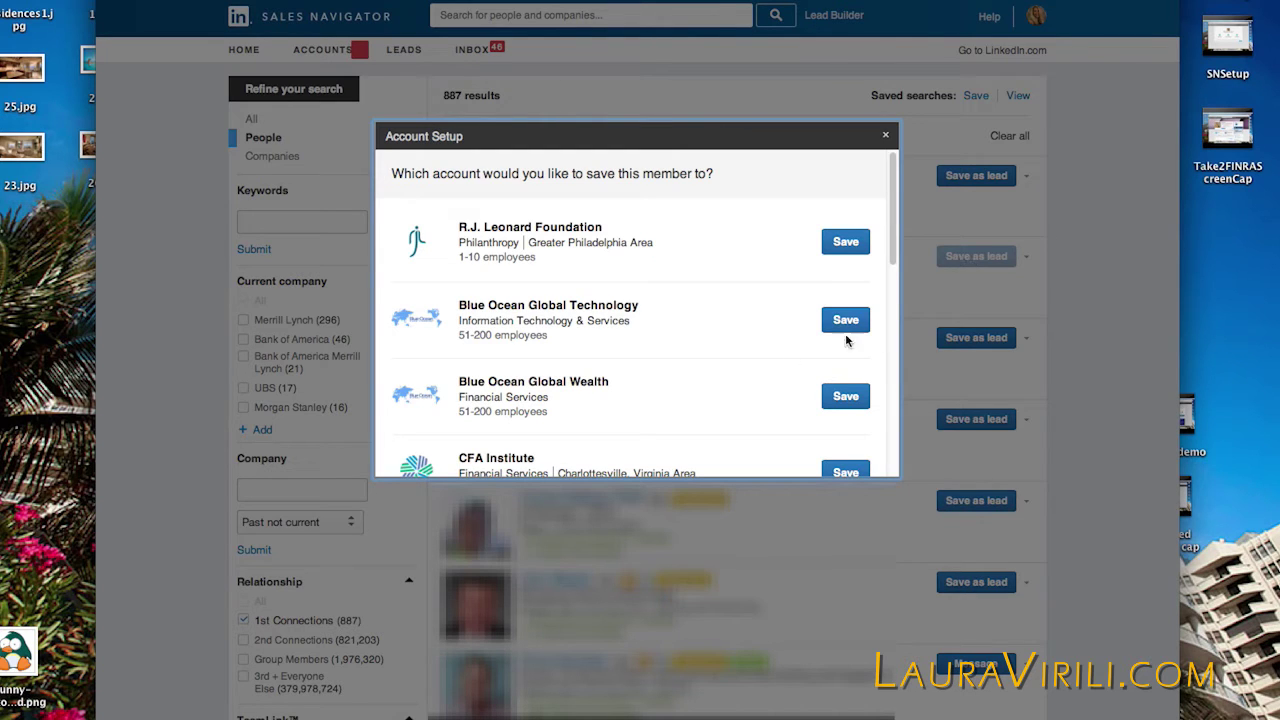
{"action": "left_click", "coordinate": [848, 399]}
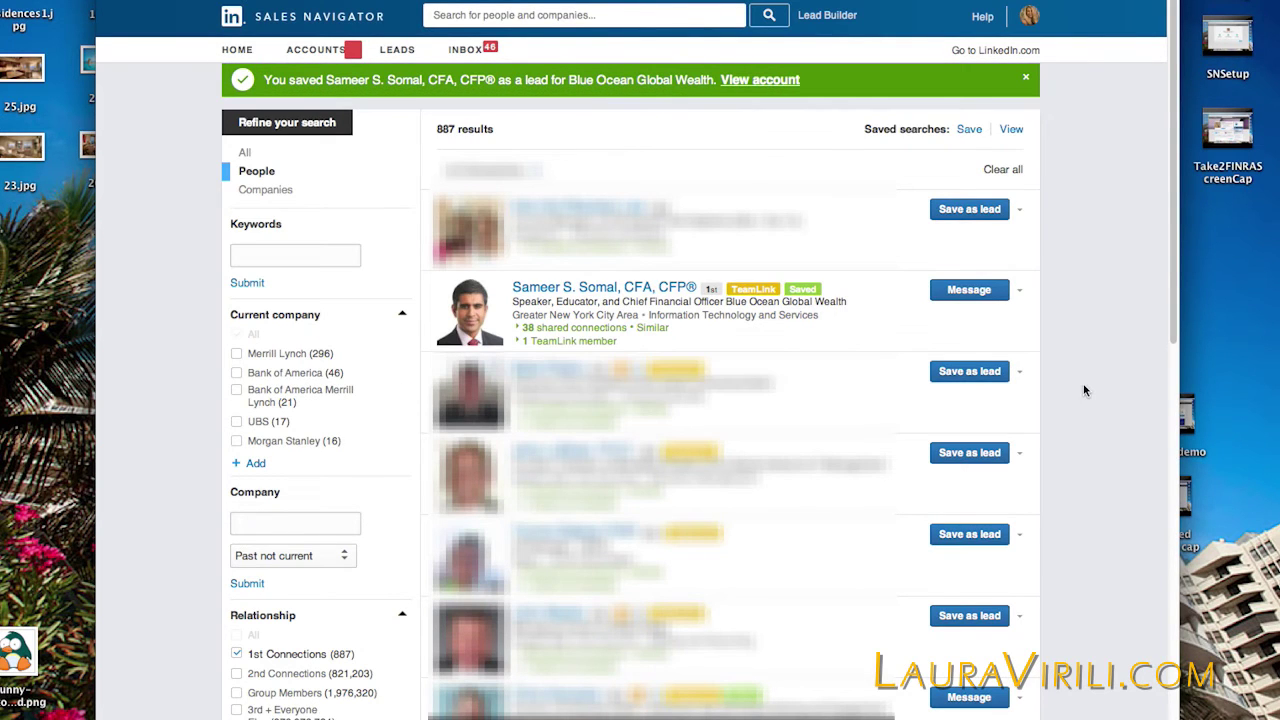
{"action": "scroll", "coordinate": [1086, 383], "scroll_direction": "down", "scroll_amount": 10}
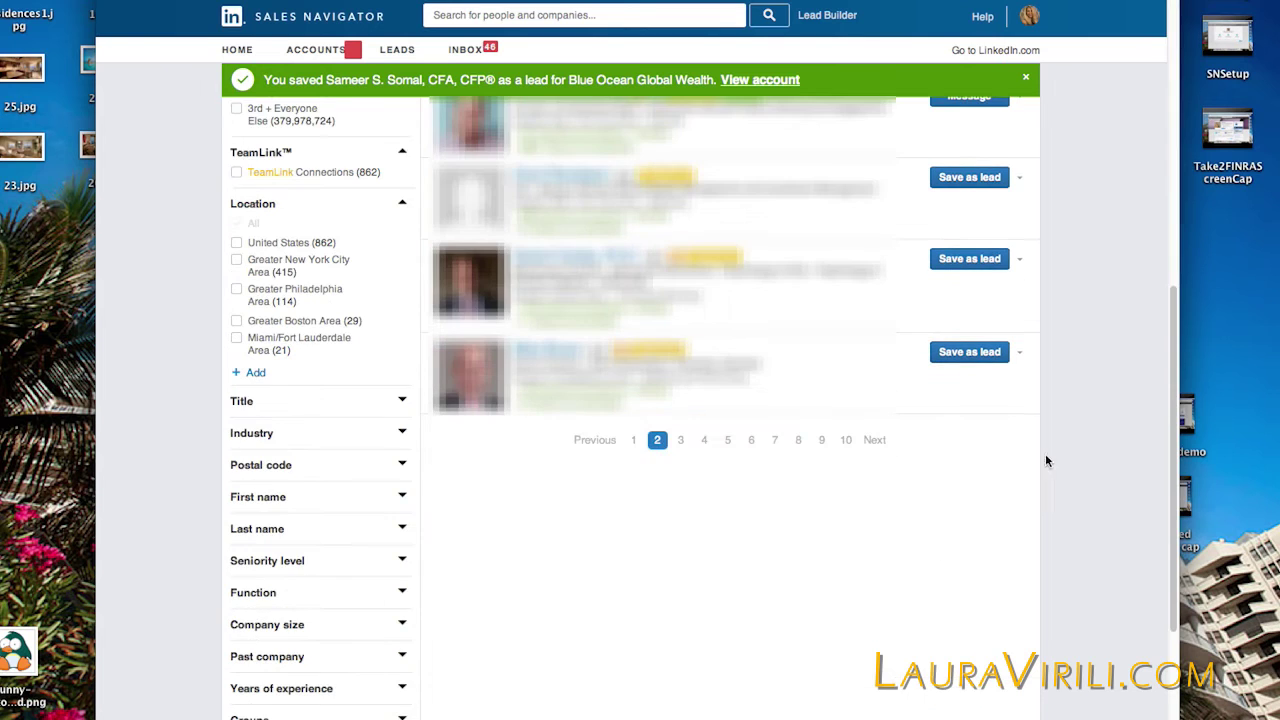
{"action": "left_click", "coordinate": [684, 442]}
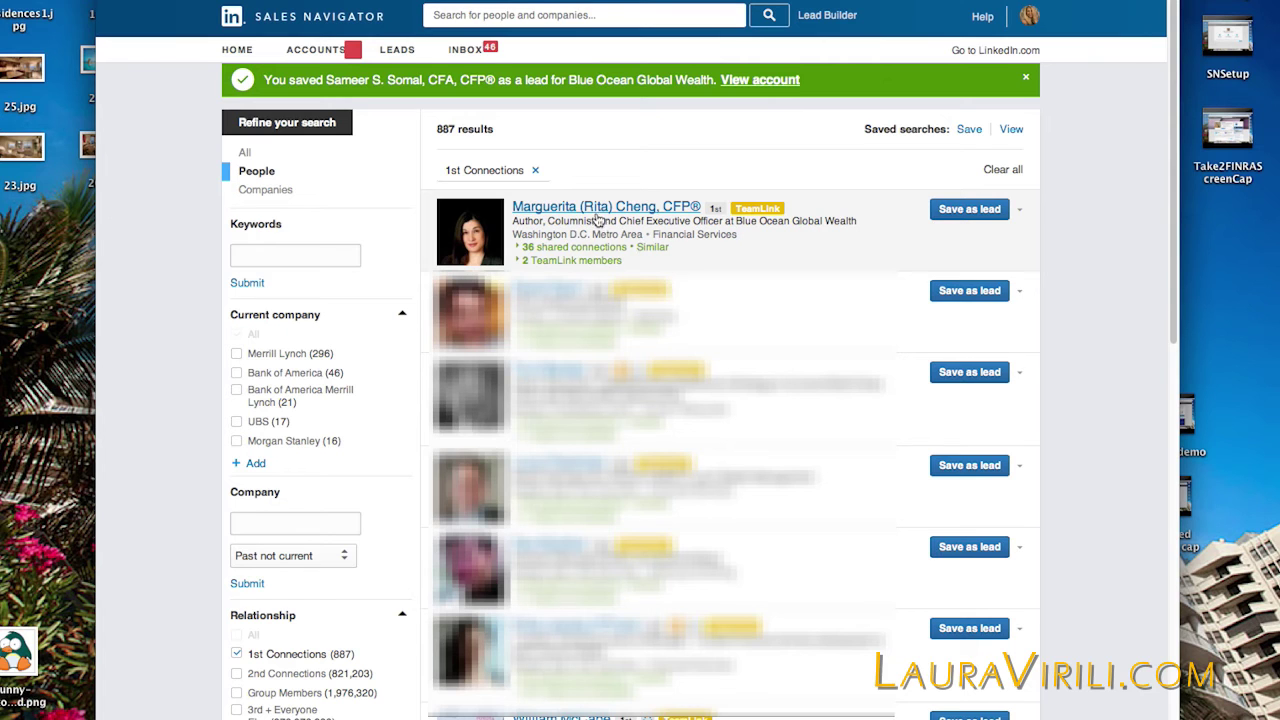
Save the top result, Blue Ocean Global Wealth's chief executive officer, as a lead under that account
{"action": "left_click", "coordinate": [986, 221]}
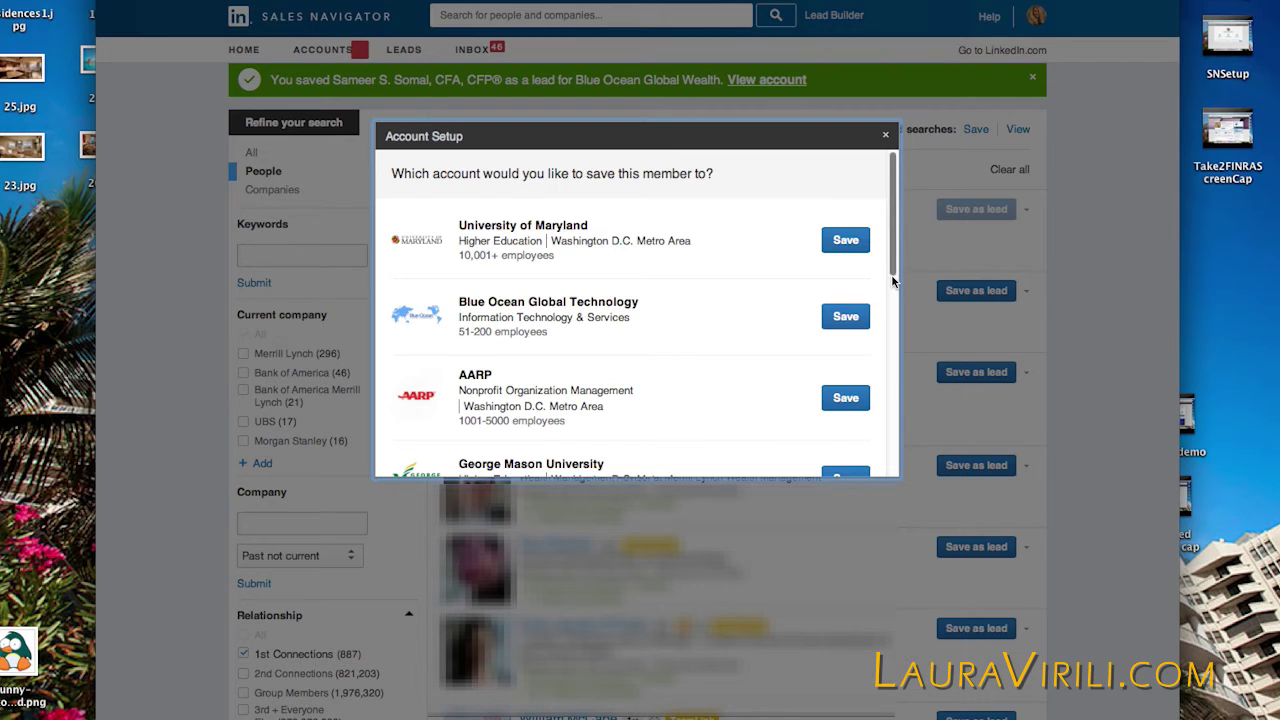
{"action": "left_click_drag", "start_coordinate": [893, 282], "coordinate": [904, 359]}
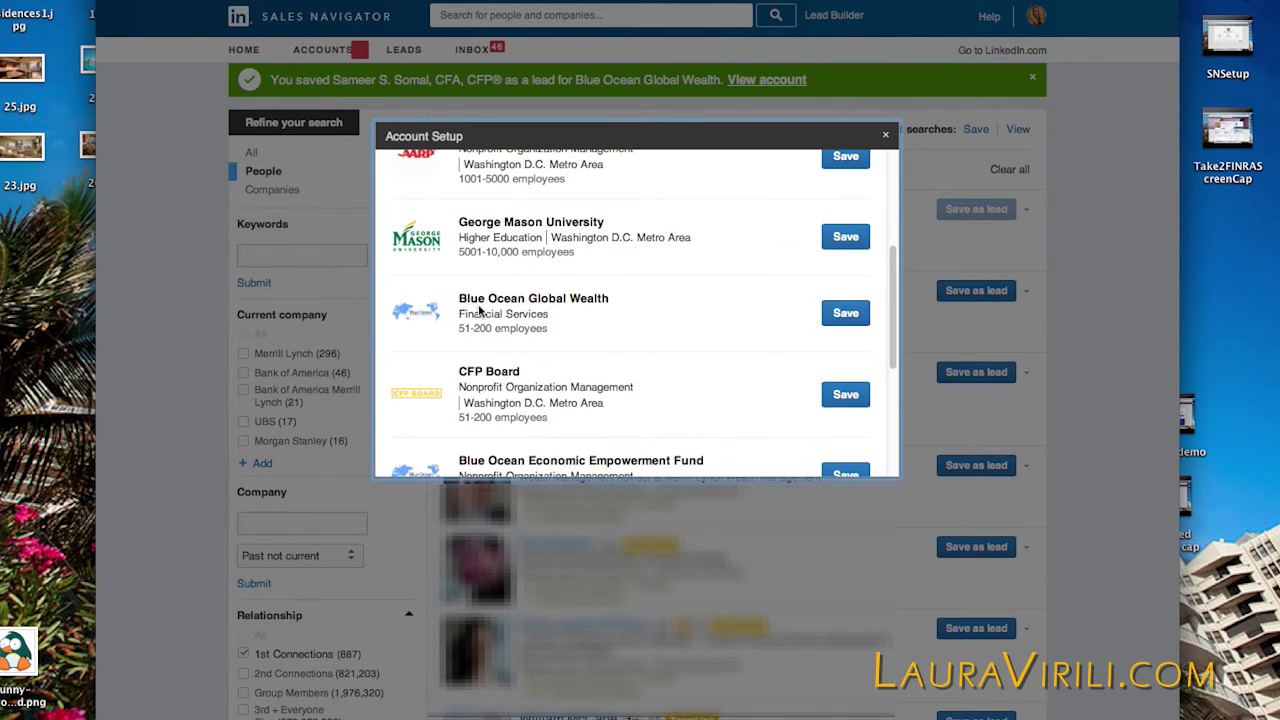
{"action": "left_click", "coordinate": [845, 315]}
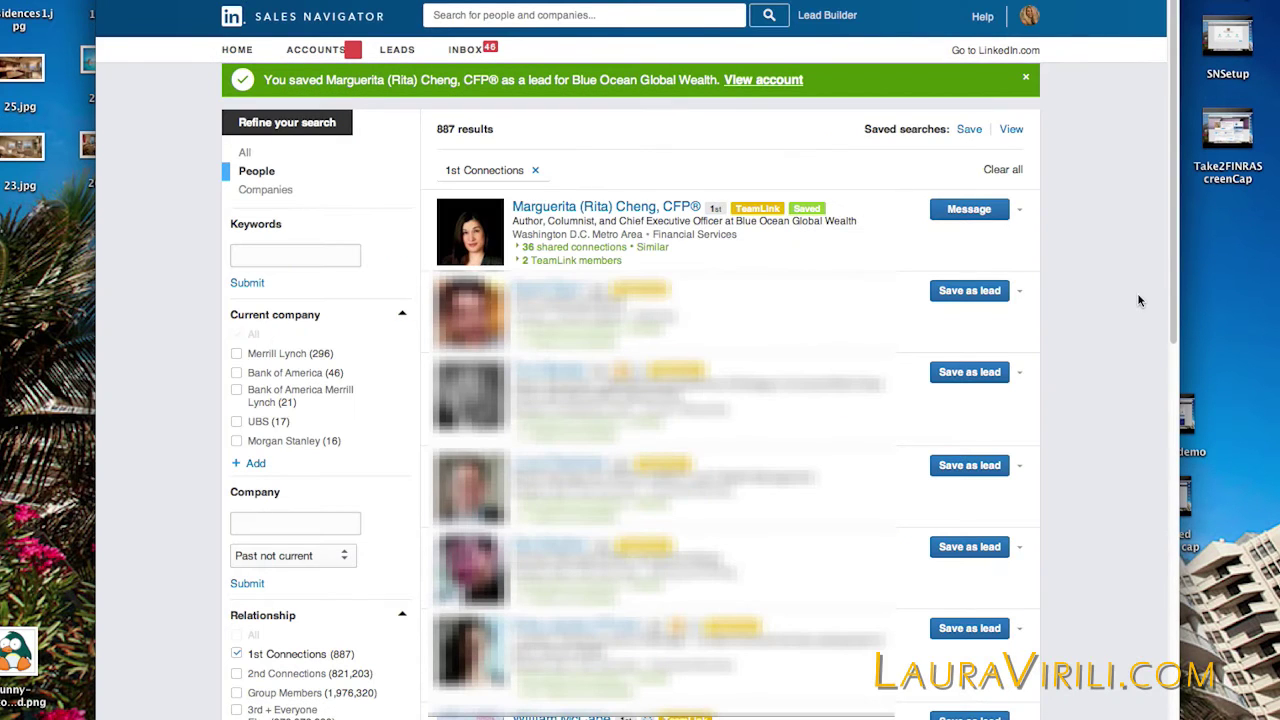
On results page 4, save the Computer Software connection as a lead for Actiance, Inc
{"action": "scroll", "coordinate": [1145, 297], "scroll_direction": "down", "scroll_amount": 10}
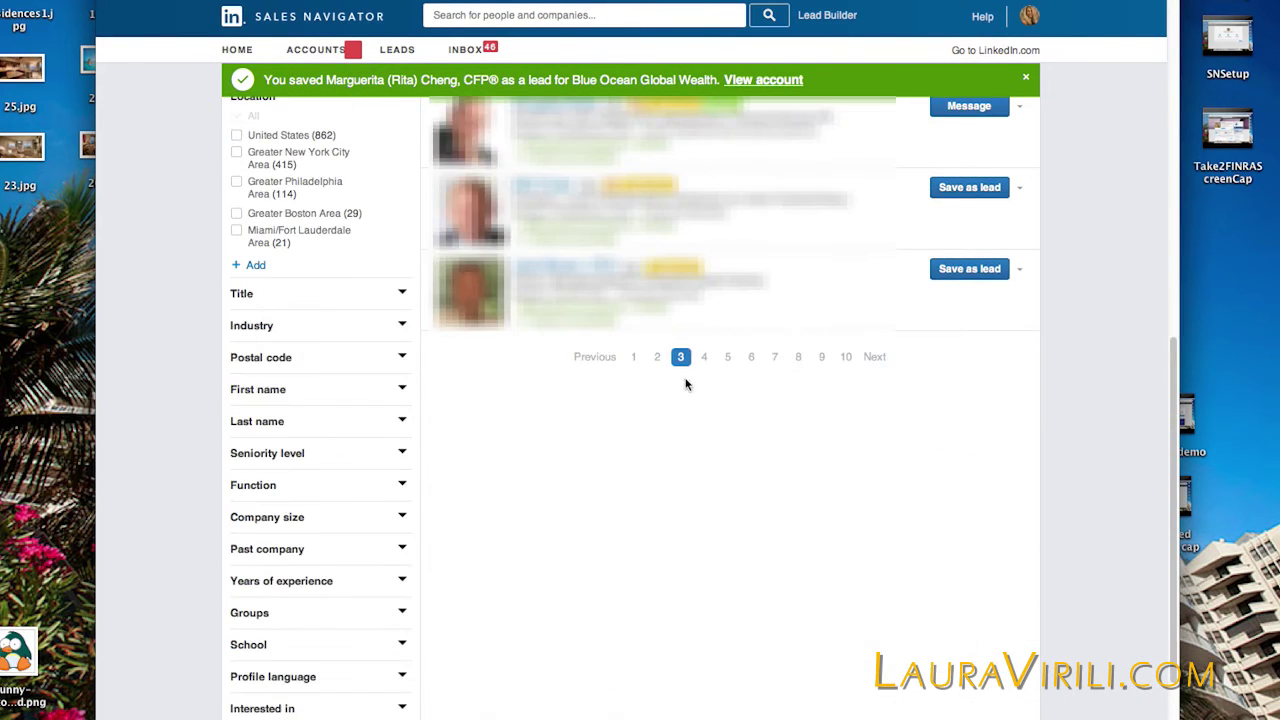
{"action": "left_click", "coordinate": [701, 358]}
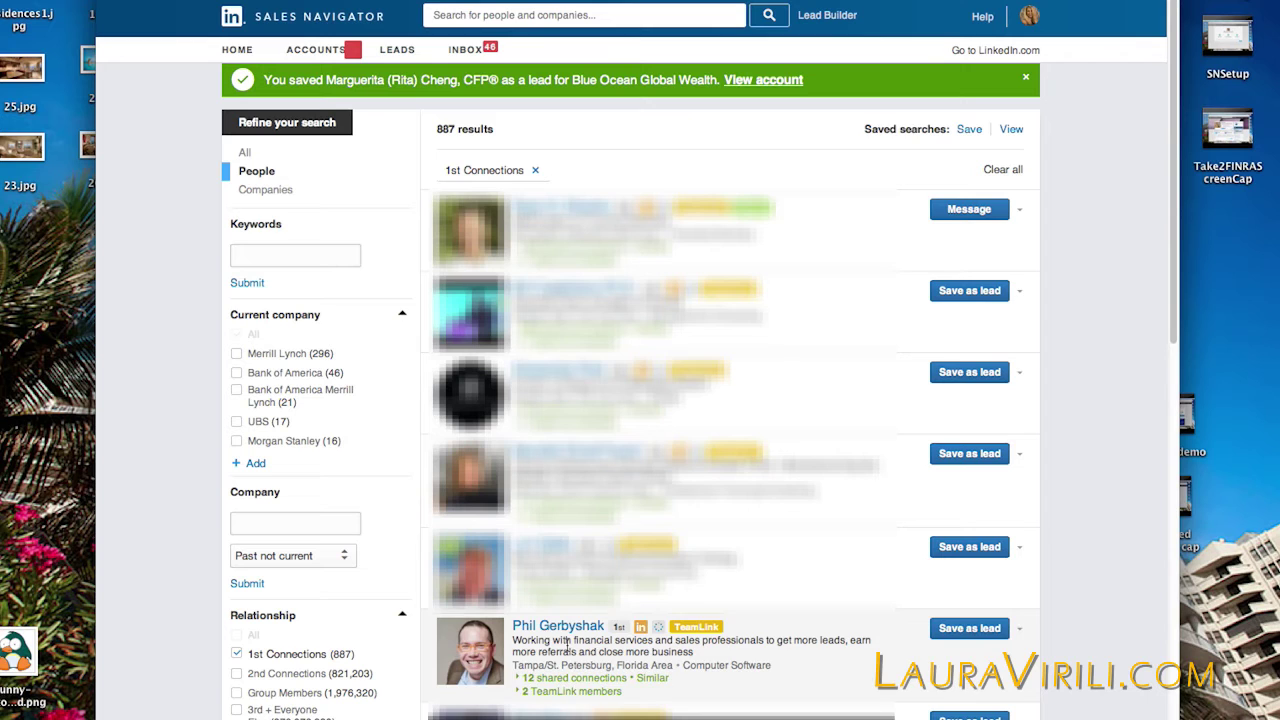
{"action": "left_click", "coordinate": [970, 629]}
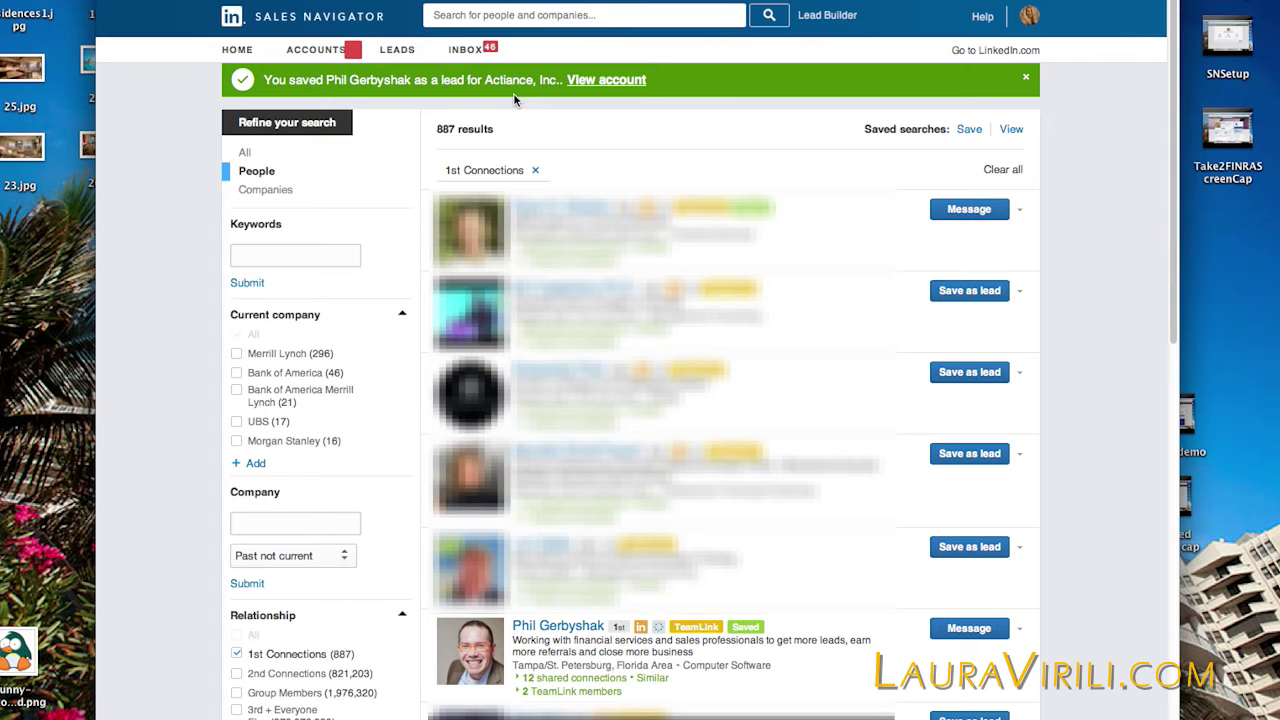
View the saved leads list, then start a fresh people search with the default connection filters
{"action": "left_click", "coordinate": [398, 52]}
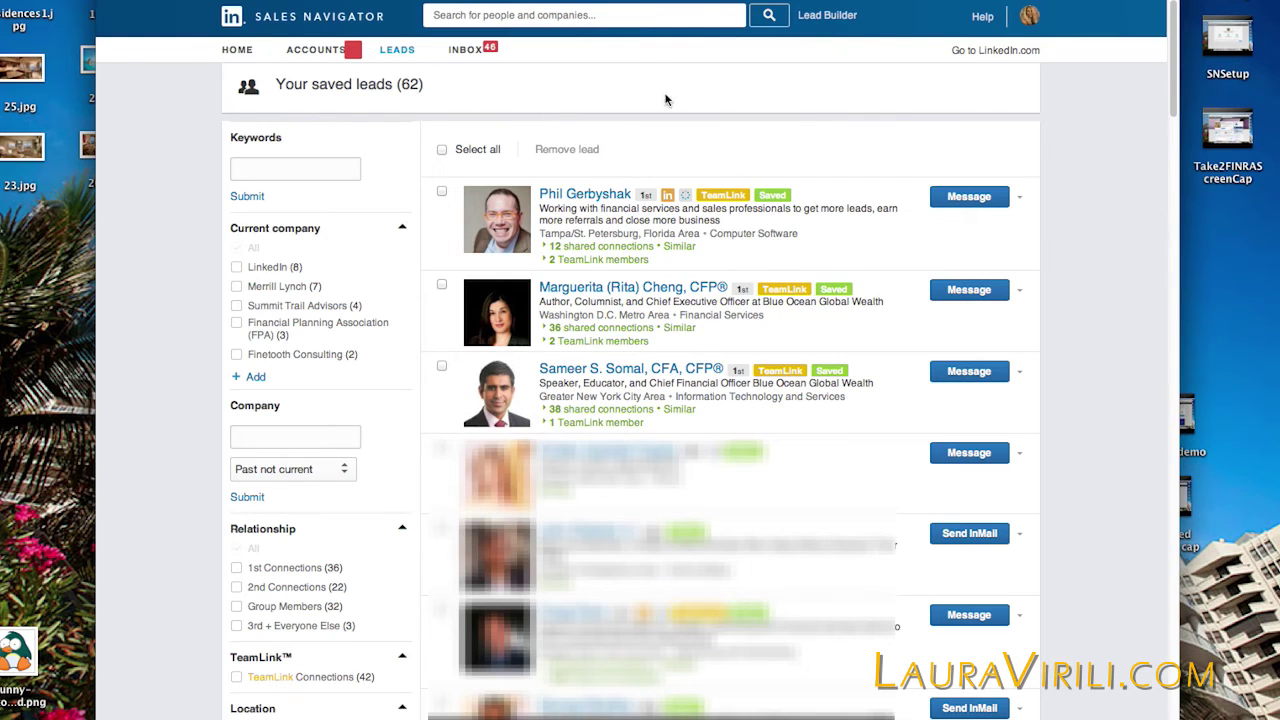
{"action": "left_click", "coordinate": [770, 18]}
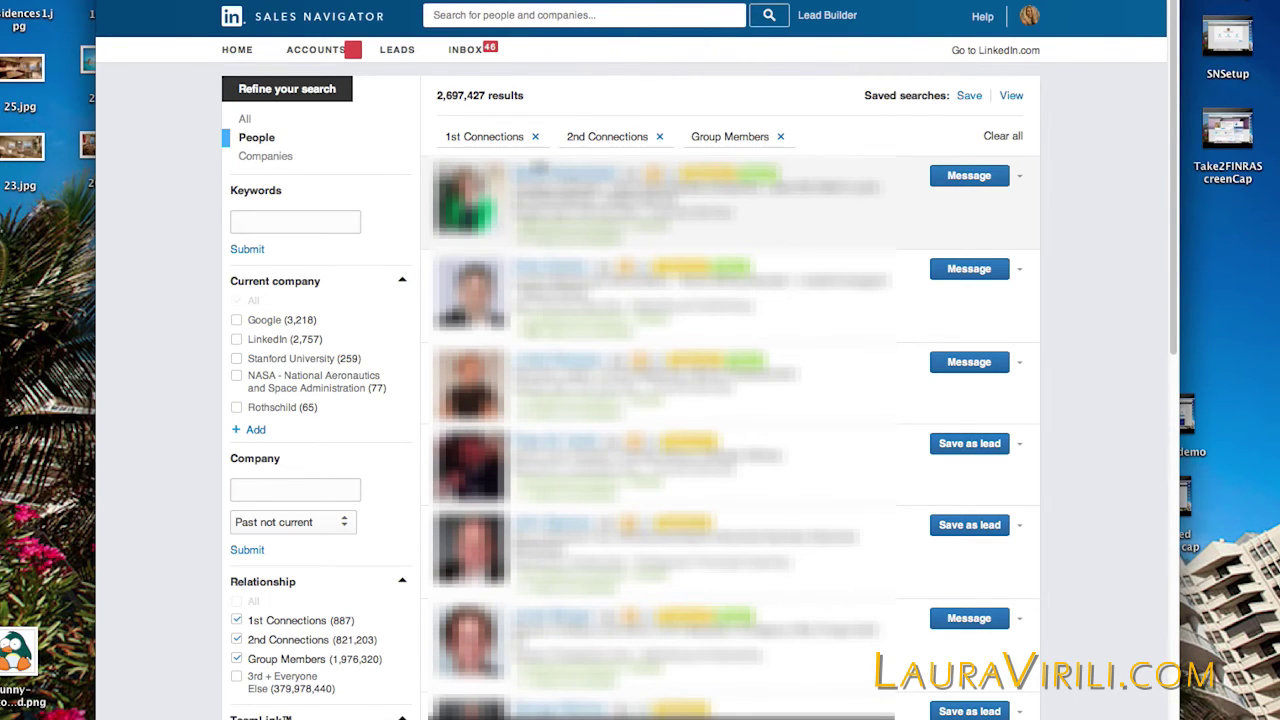
Remove the 1st Connections and Group Members filters, leaving 821,203 2nd-connection results
{"action": "left_click", "coordinate": [535, 137]}
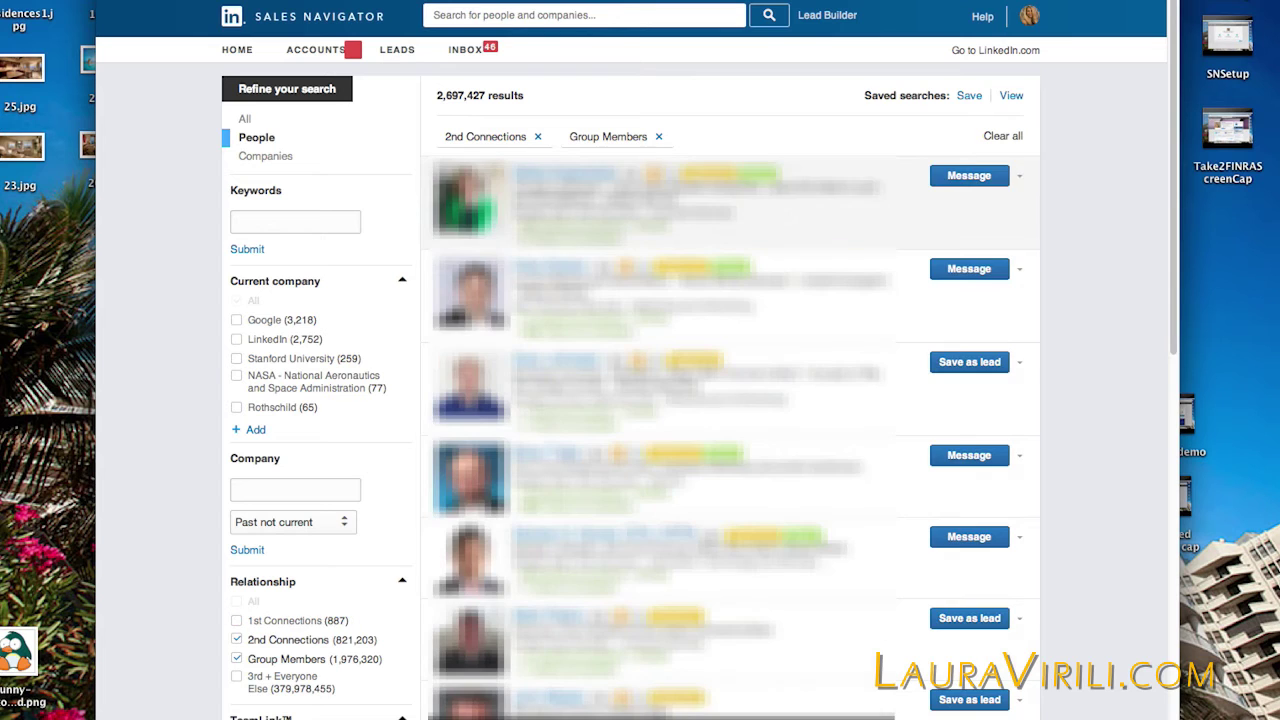
{"action": "left_click", "coordinate": [659, 137]}
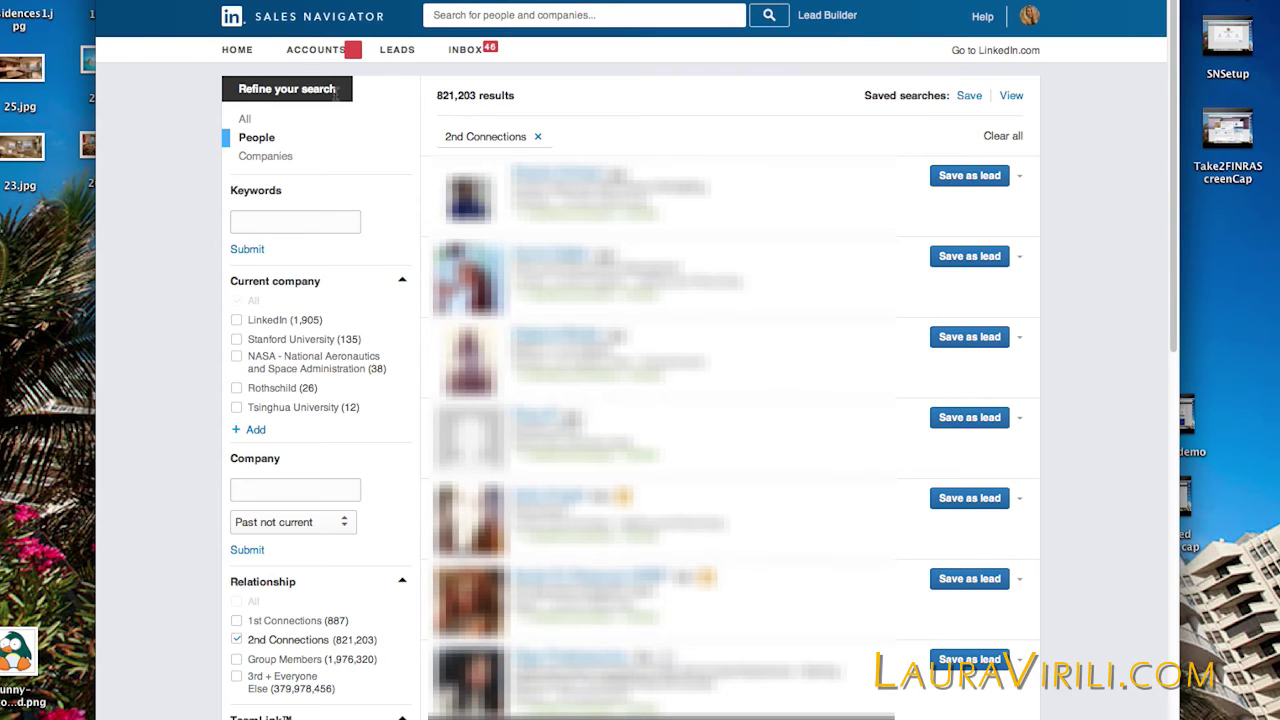
{"action": "left_click", "coordinate": [235, 50]}
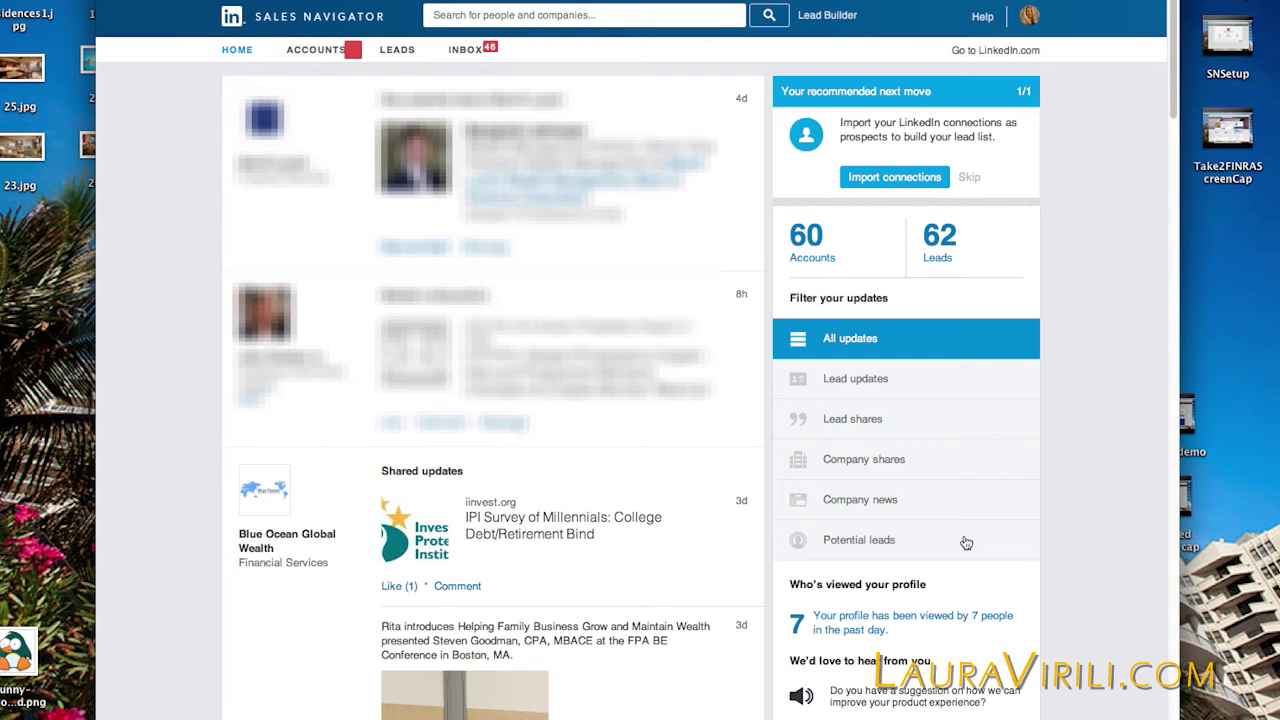
Filter the updates feed by Lead updates, Lead shares, Company shares, Company news, then Potential leads
{"action": "left_click", "coordinate": [884, 384]}
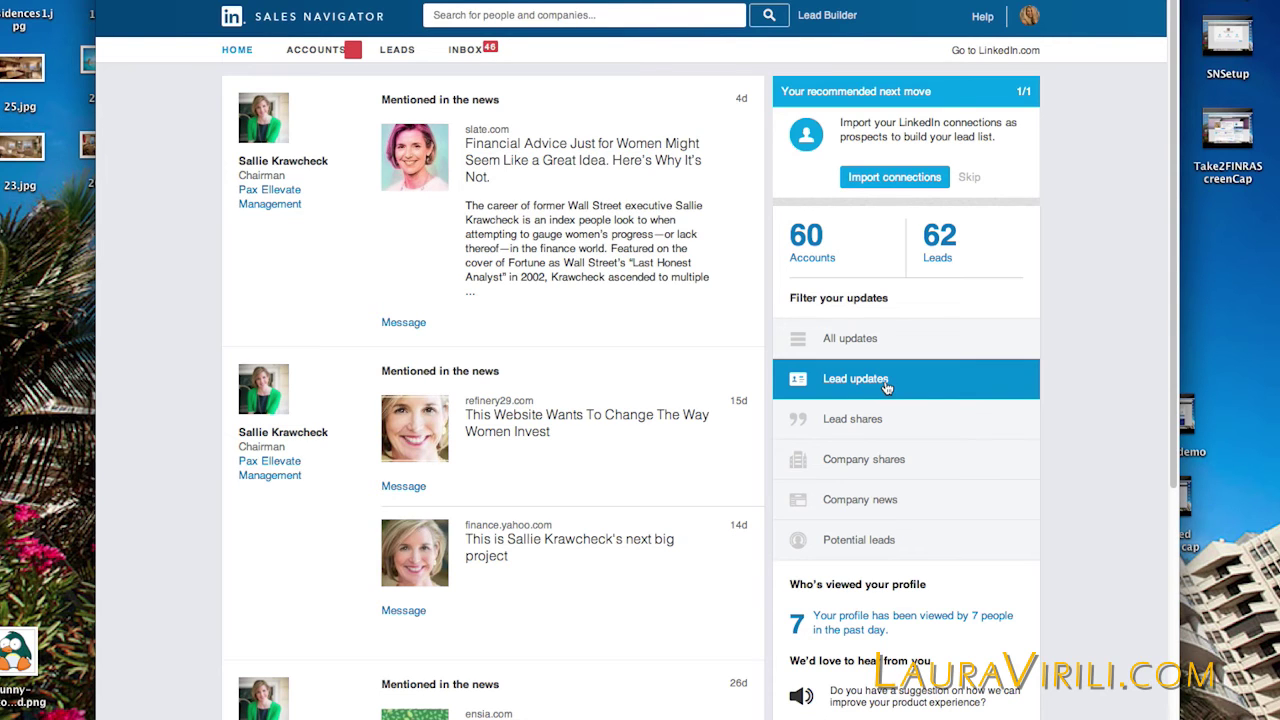
{"action": "left_click", "coordinate": [875, 422]}
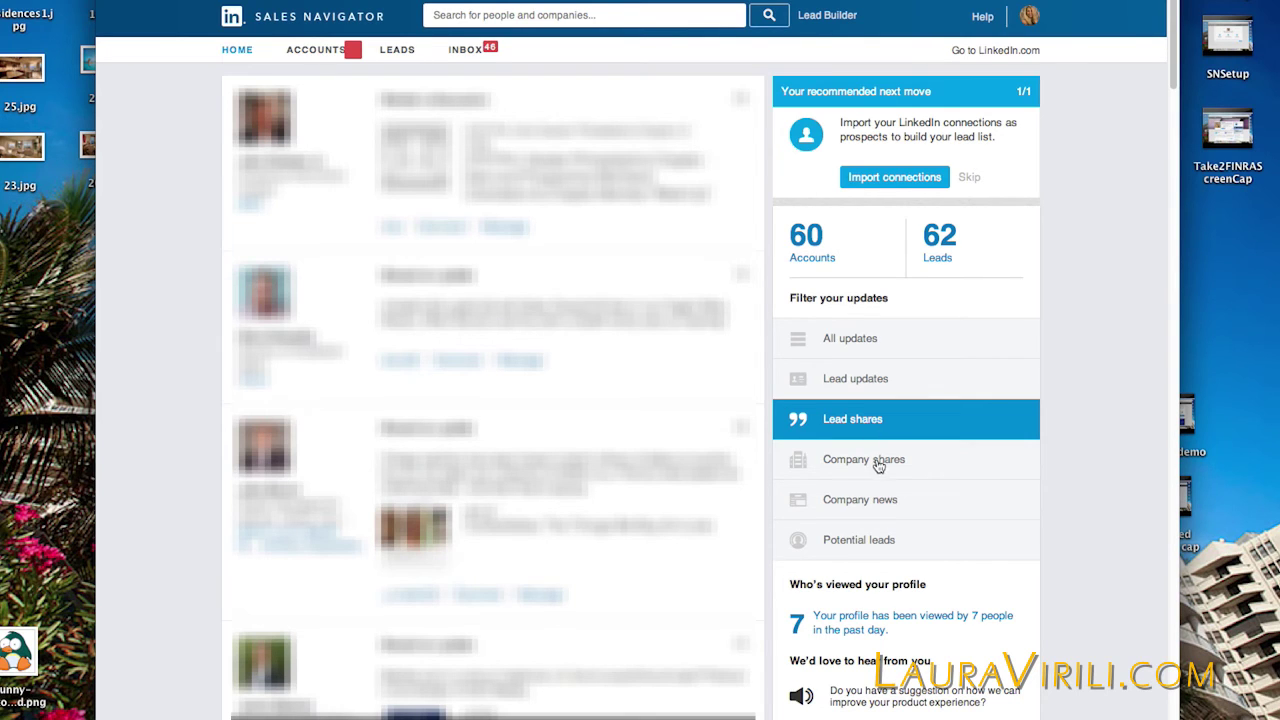
{"action": "left_click", "coordinate": [877, 463]}
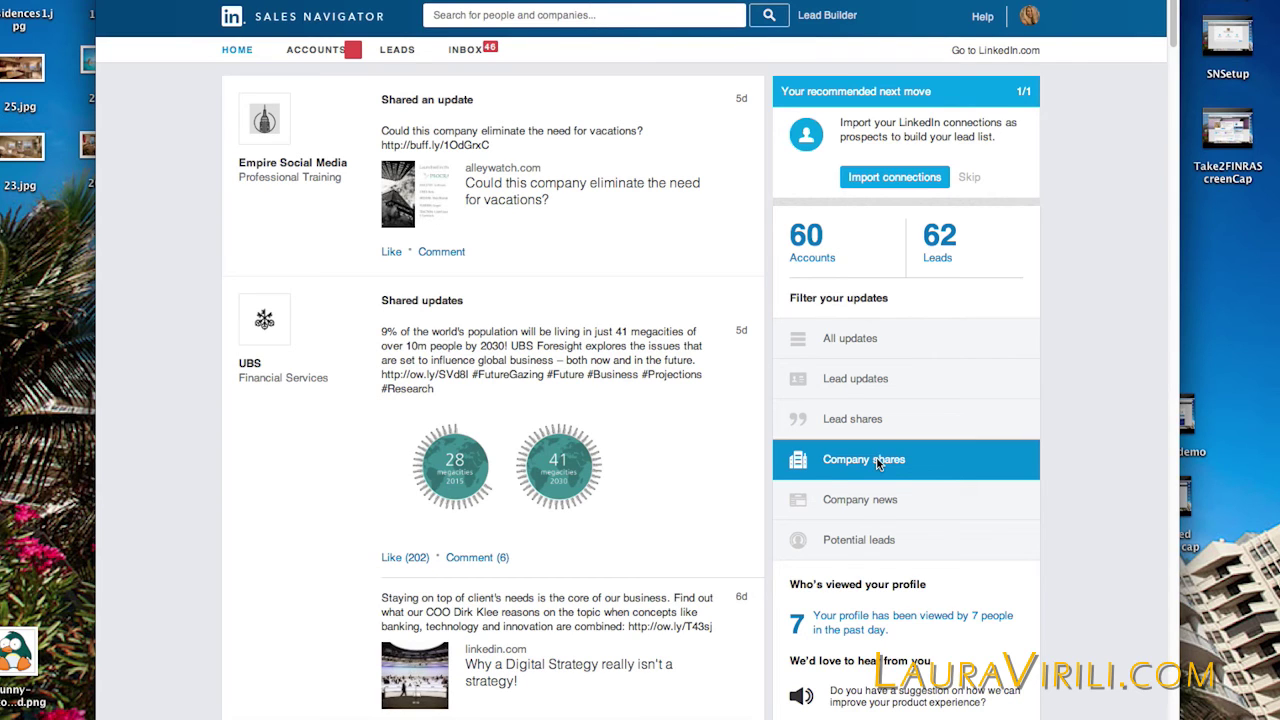
{"action": "left_click", "coordinate": [925, 506]}
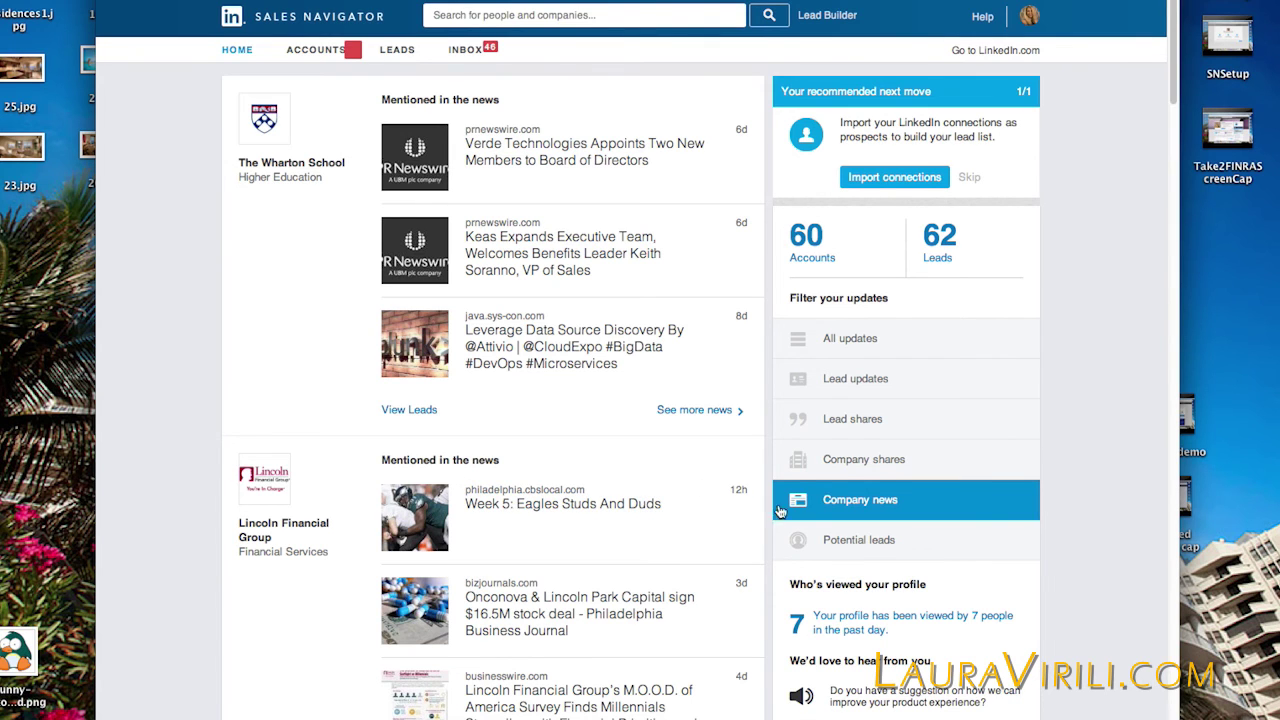
{"action": "left_click", "coordinate": [866, 542]}
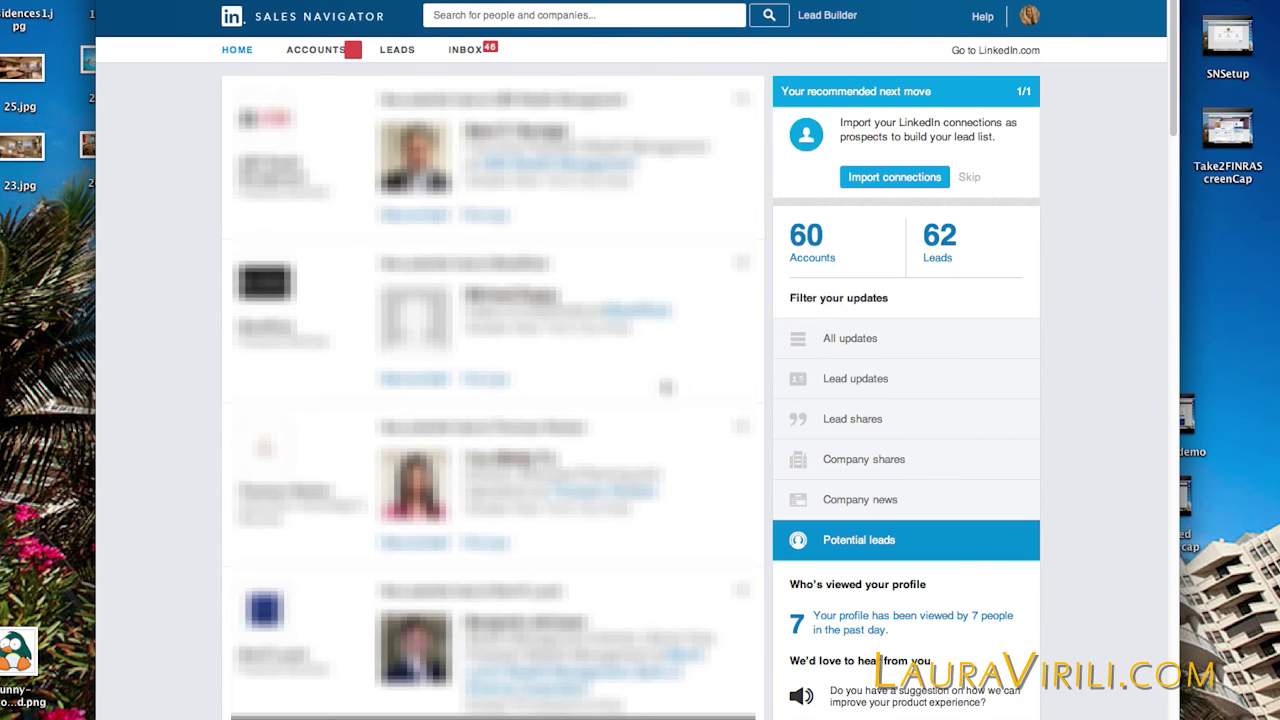
{"action": "left_click", "coordinate": [535, 15]}
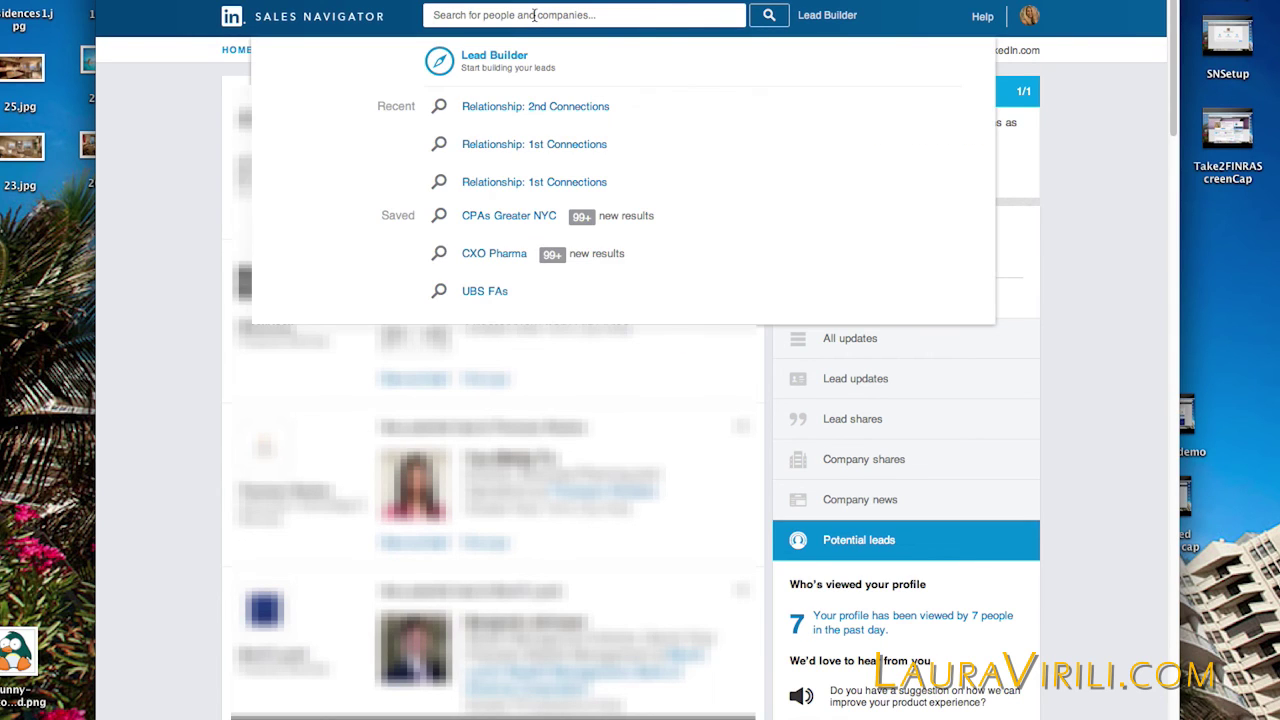
{"action": "type", "text": "Sarina "}
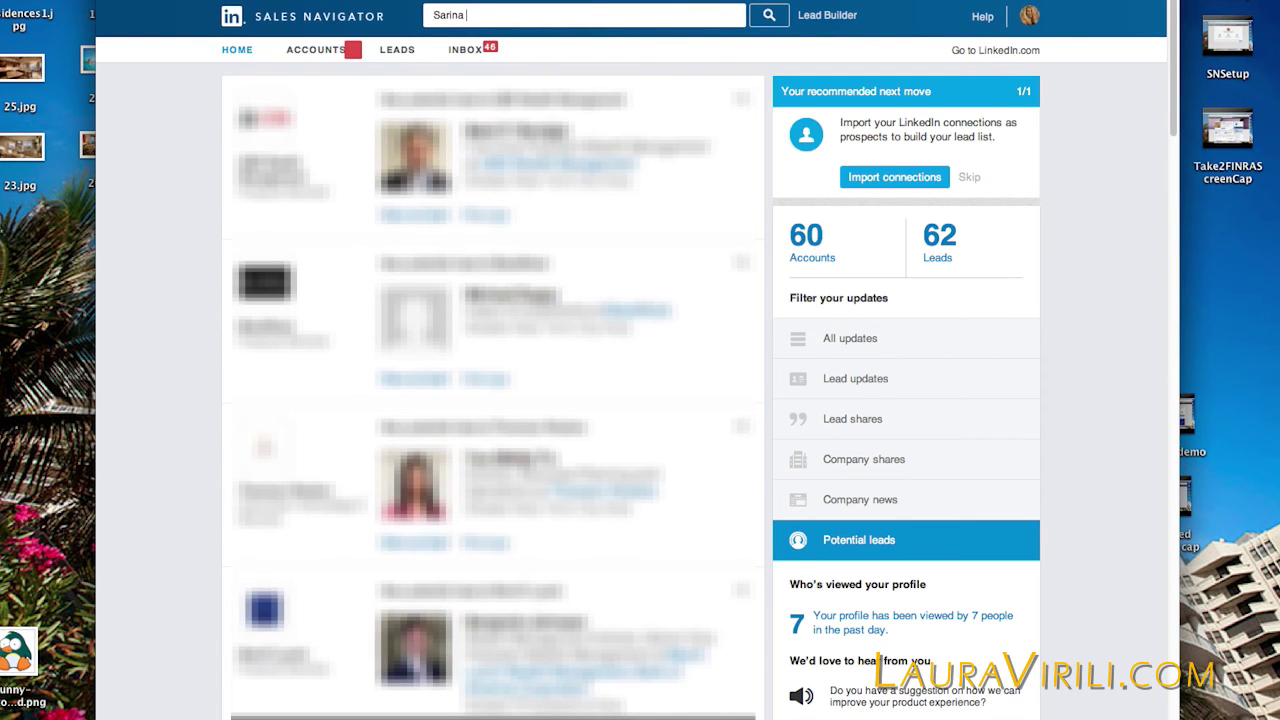
{"action": "type", "text": "H"}
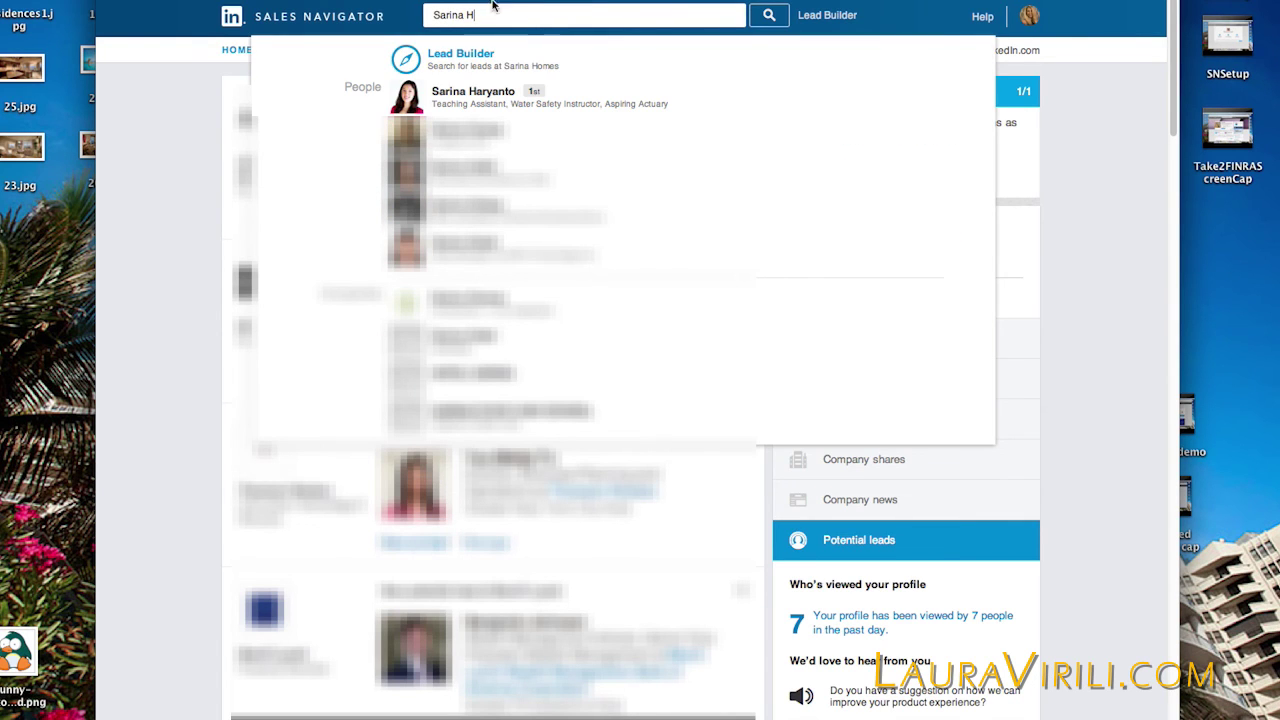
{"action": "left_click", "coordinate": [463, 98]}
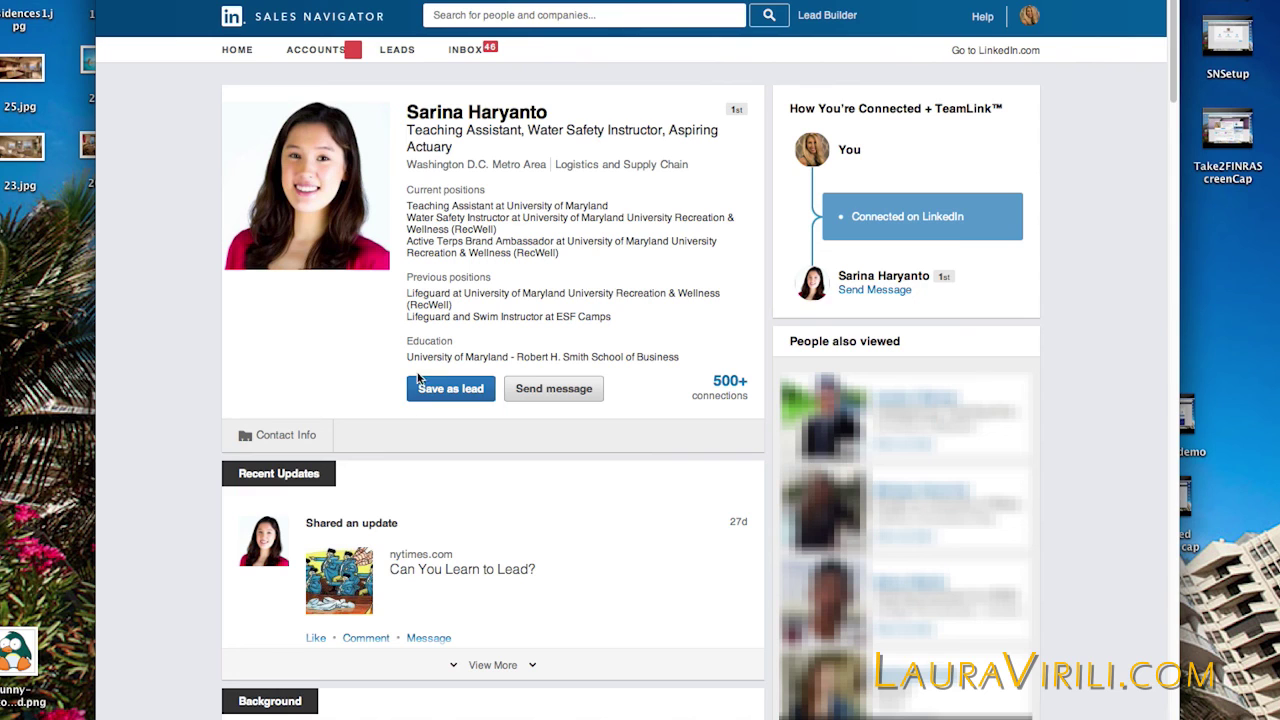
Save the Teaching Assistant as a lead under the University of Maryland account
{"action": "left_click", "coordinate": [440, 395]}
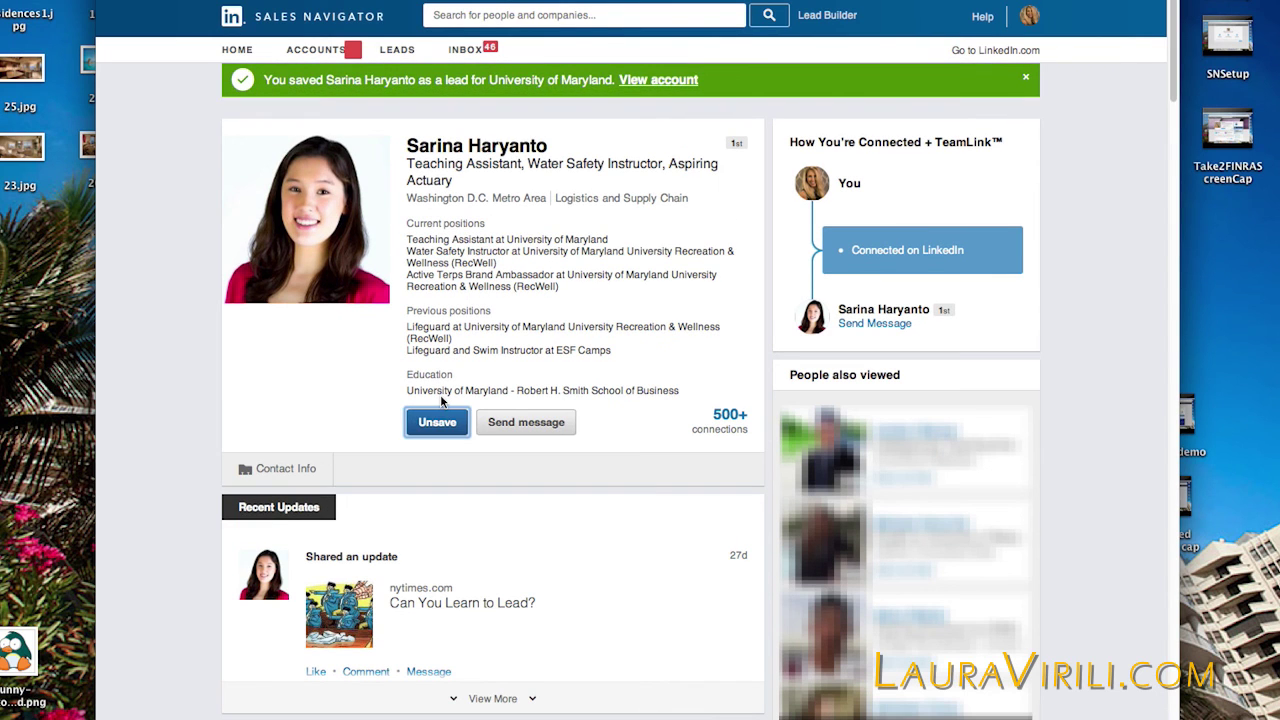